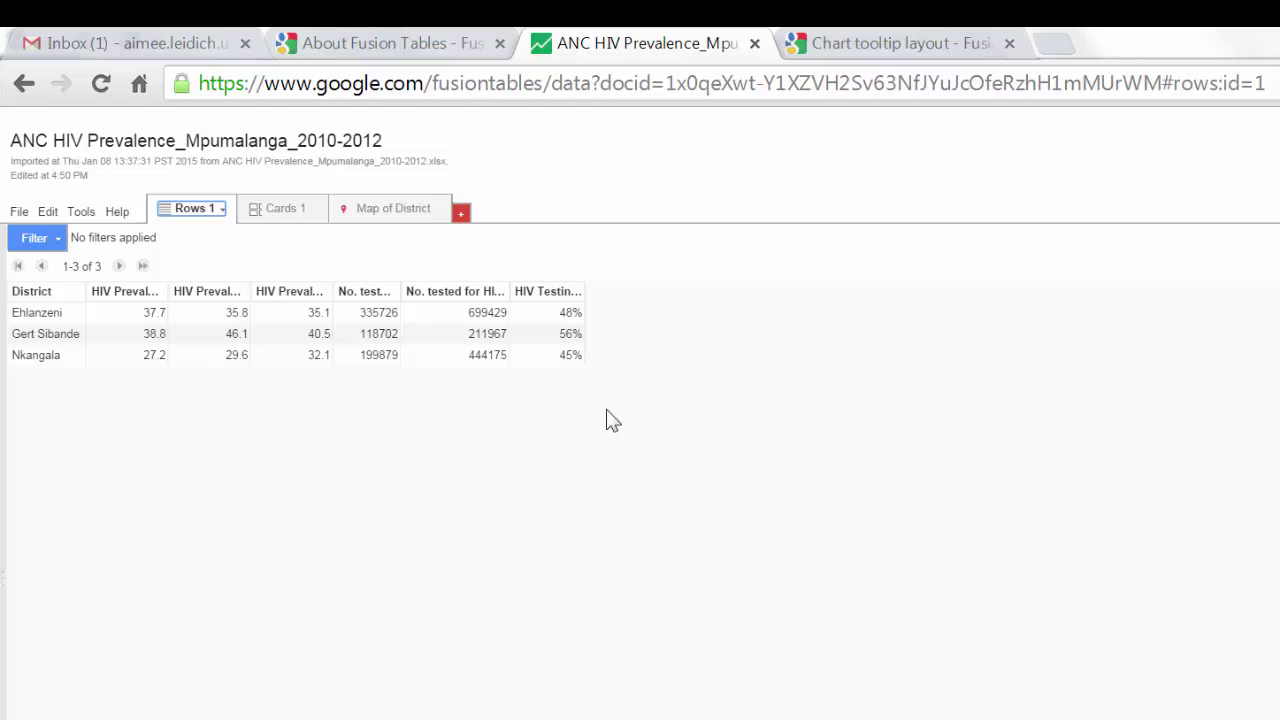
Add a new chart and make it a column chart of 2010 HIV prevalence by district
{"action": "left_click", "coordinate": [461, 220]}
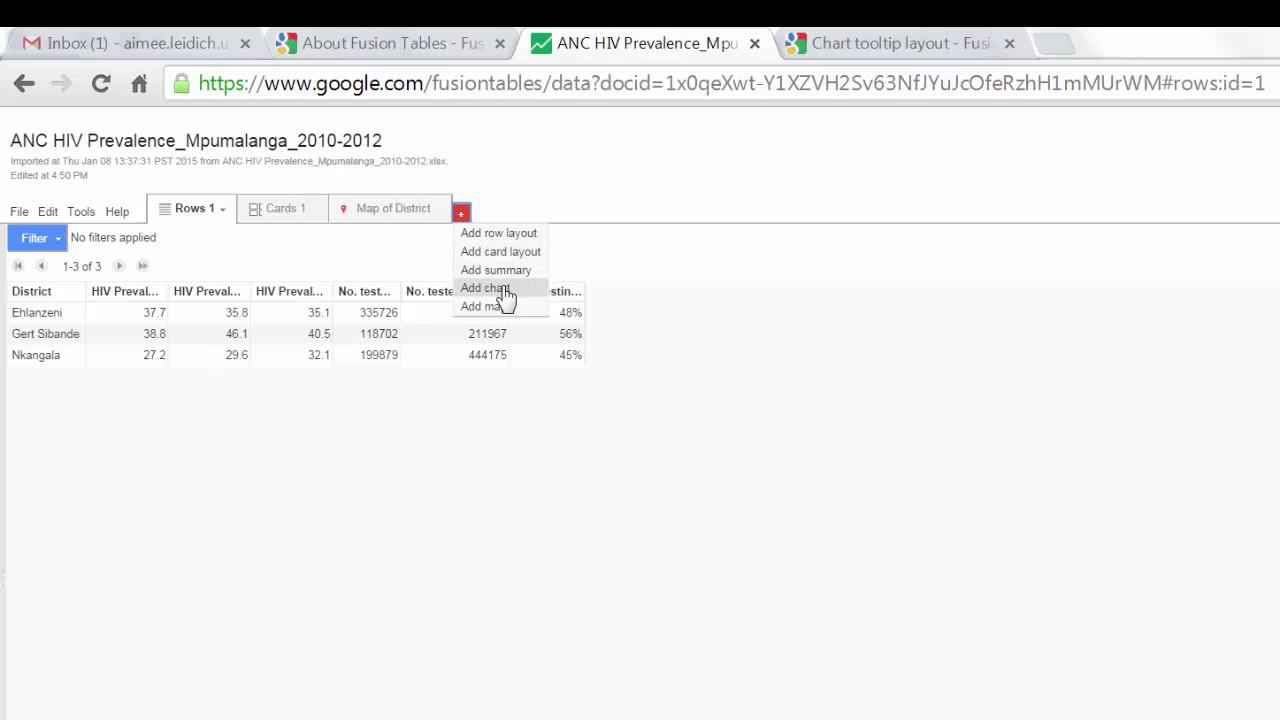
{"action": "left_click", "coordinate": [490, 288]}
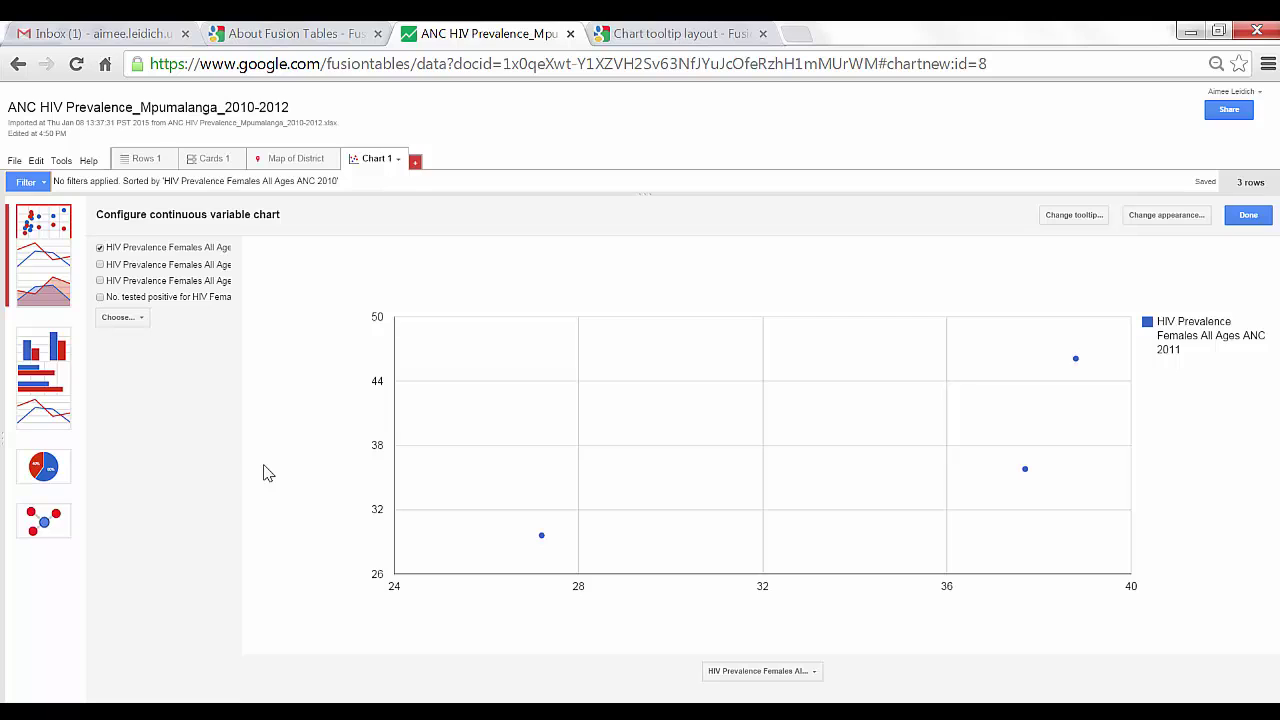
{"action": "left_click", "coordinate": [33, 352]}
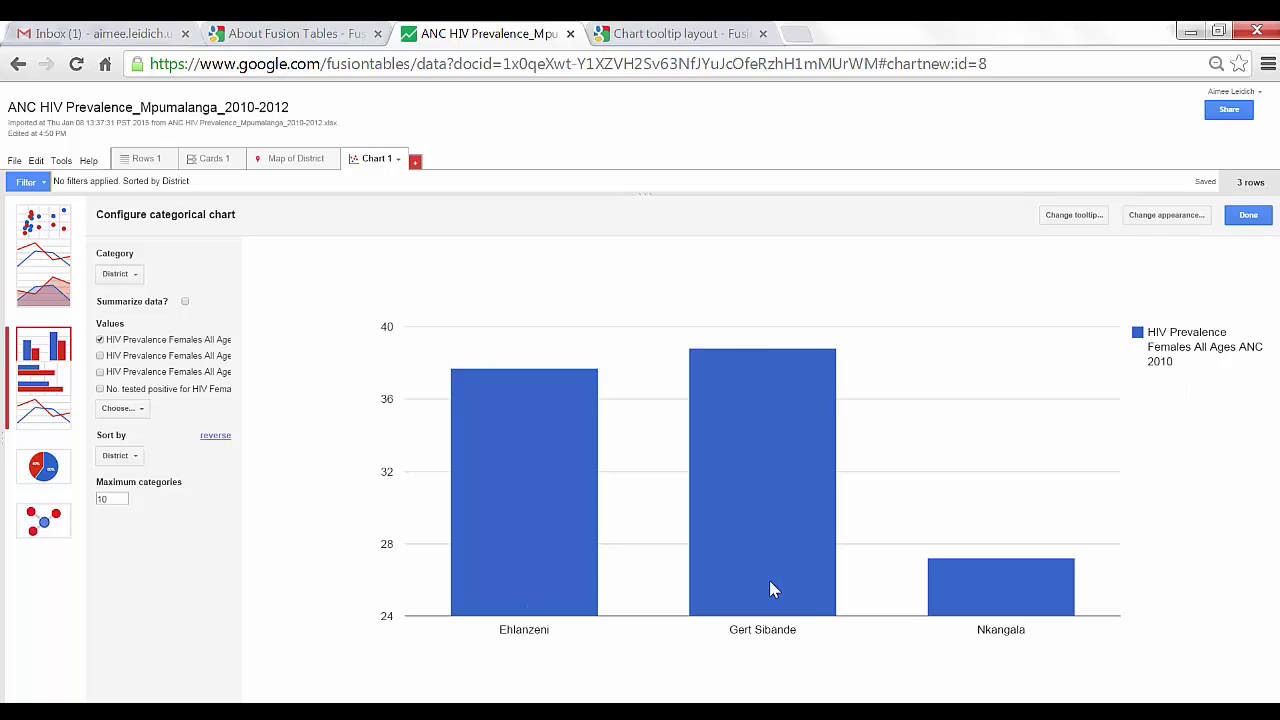
Tick the 2011 and 2012 HIV Prevalence values so they plot beside 2010
{"action": "mouse_move", "coordinate": [783, 548]}
{"action": "mouse_move", "coordinate": [1049, 588]}
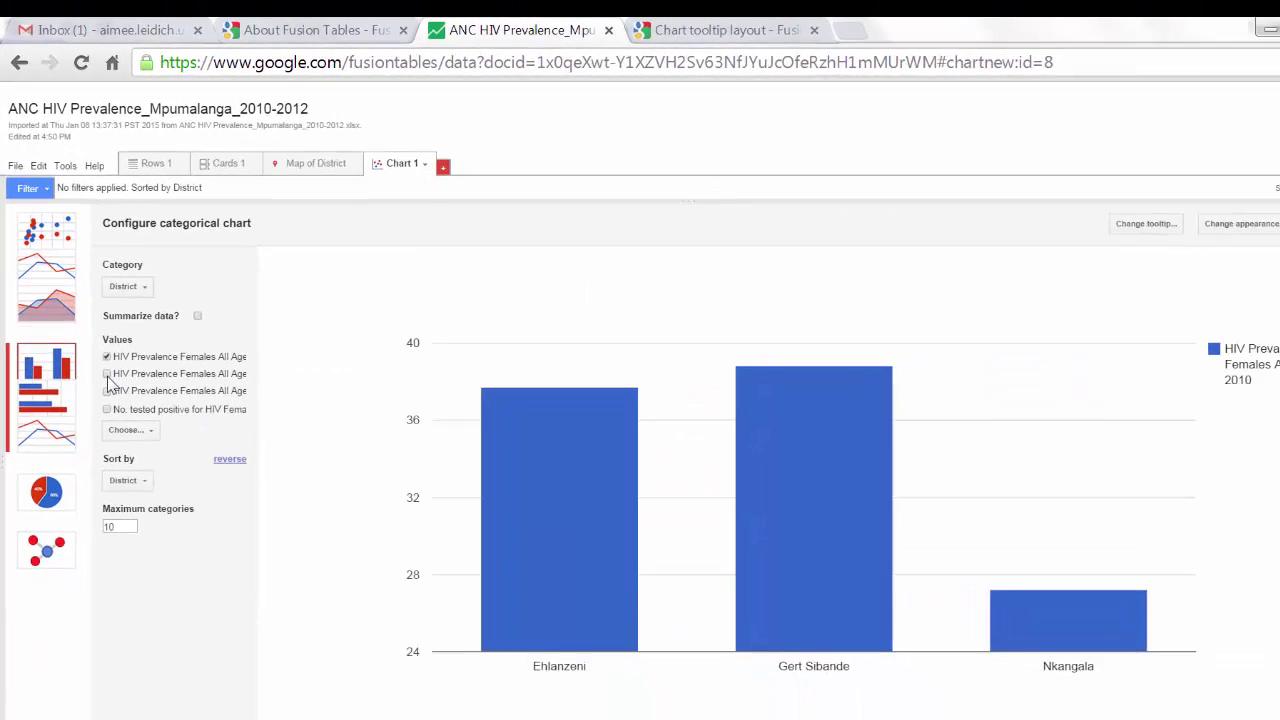
{"action": "left_click", "coordinate": [141, 474]}
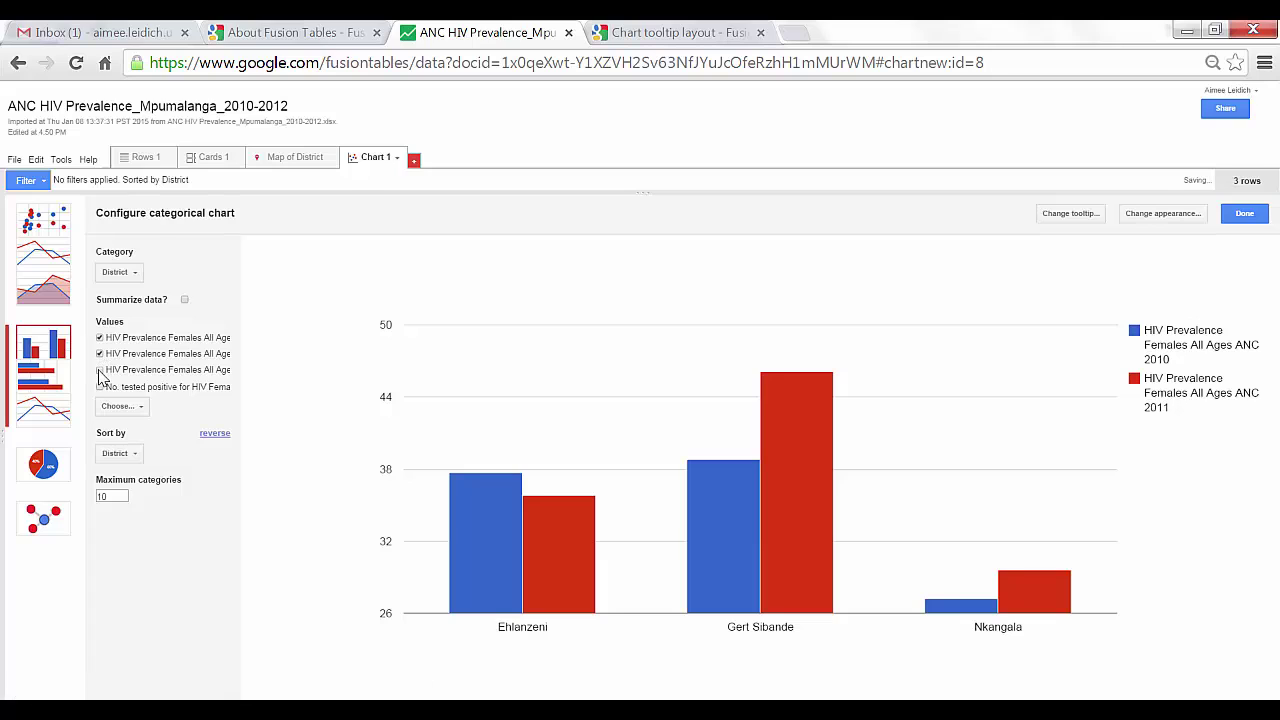
{"action": "left_click", "coordinate": [100, 370]}
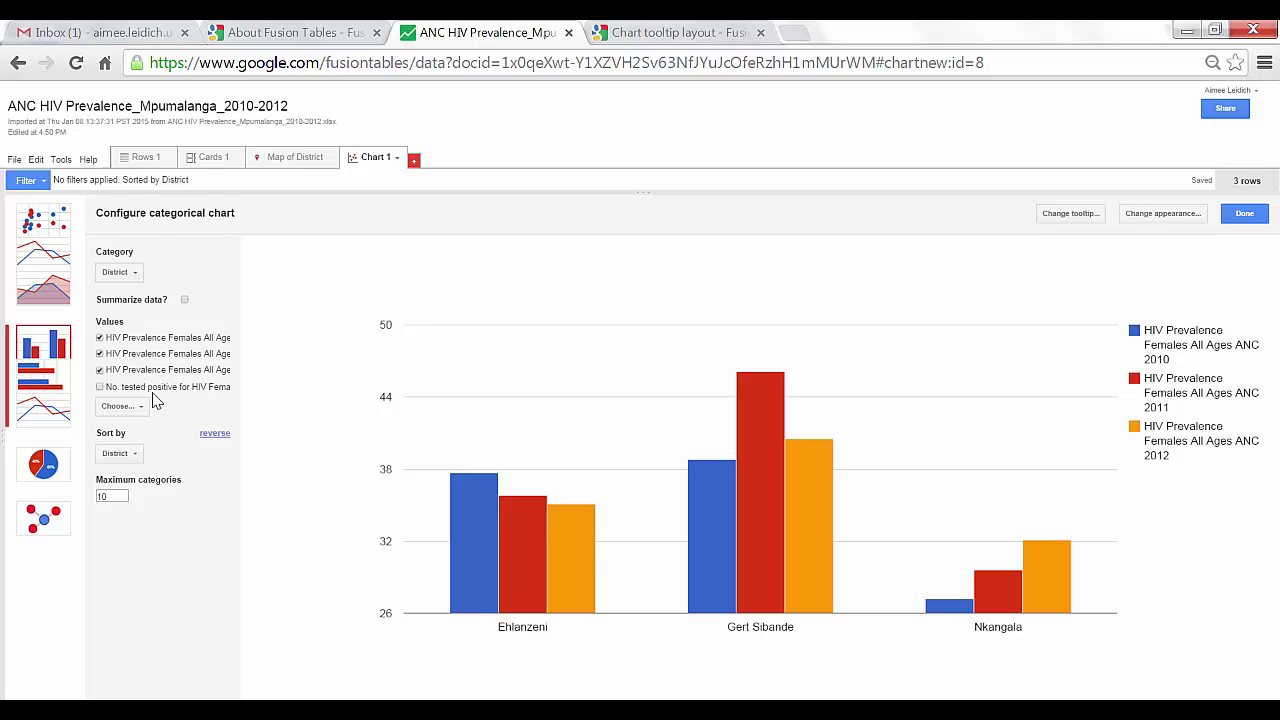
{"action": "left_click", "coordinate": [122, 407]}
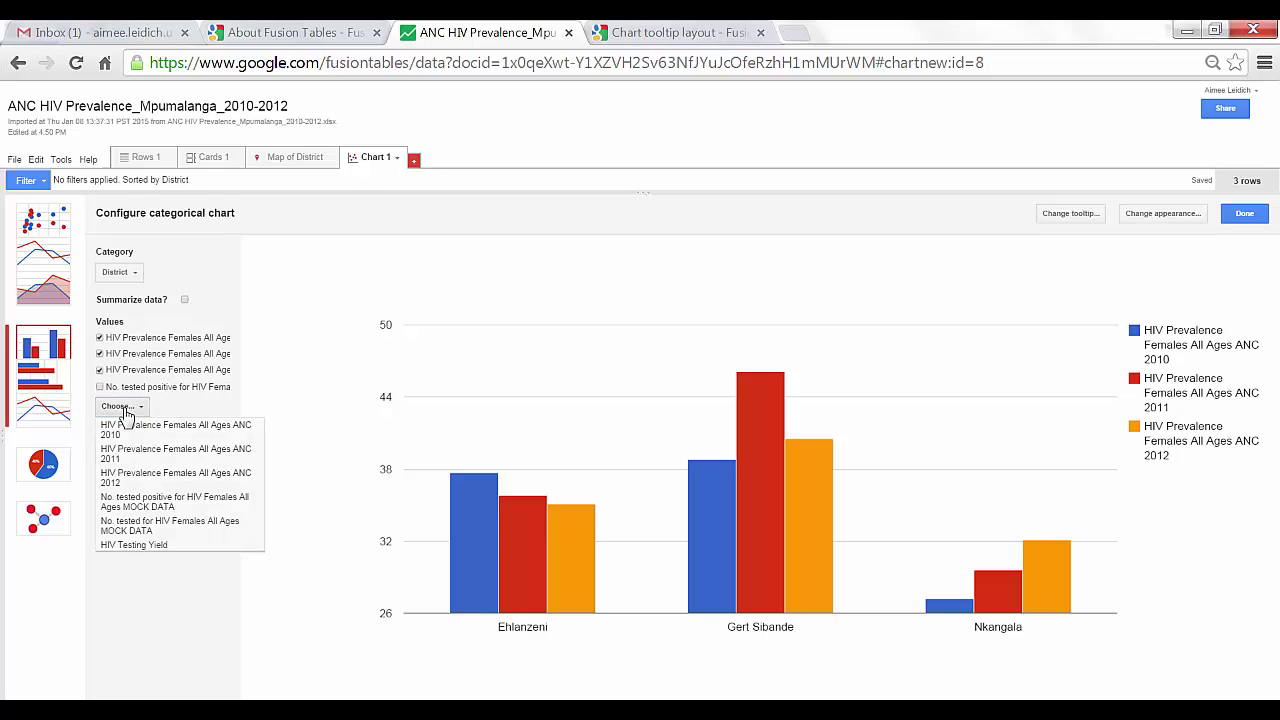
{"action": "left_click", "coordinate": [153, 556]}
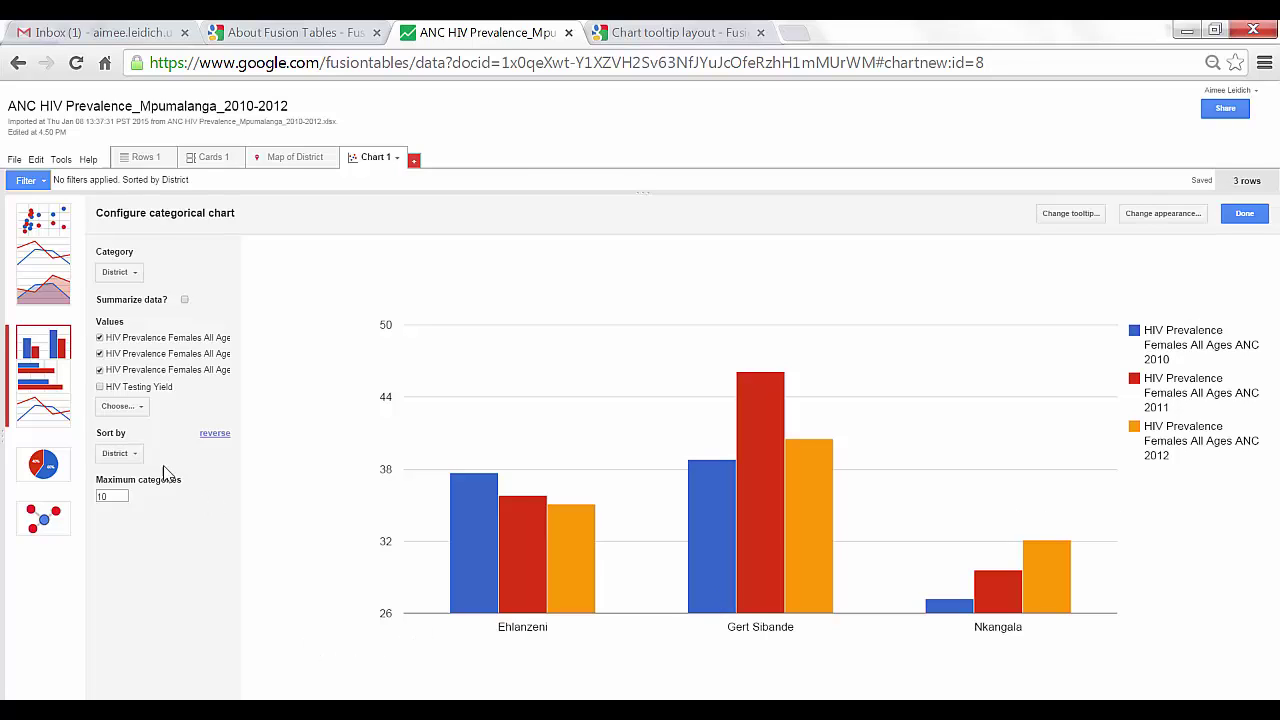
{"action": "left_click", "coordinate": [120, 454]}
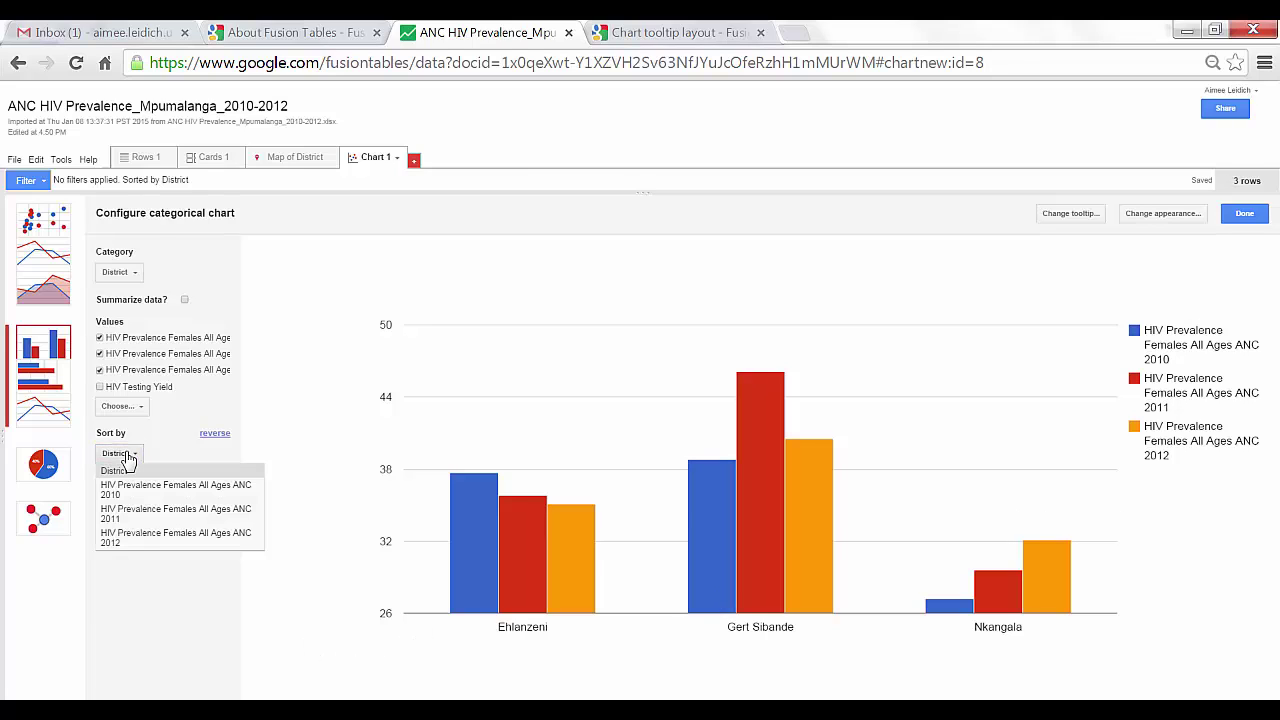
{"action": "left_click", "coordinate": [137, 498]}
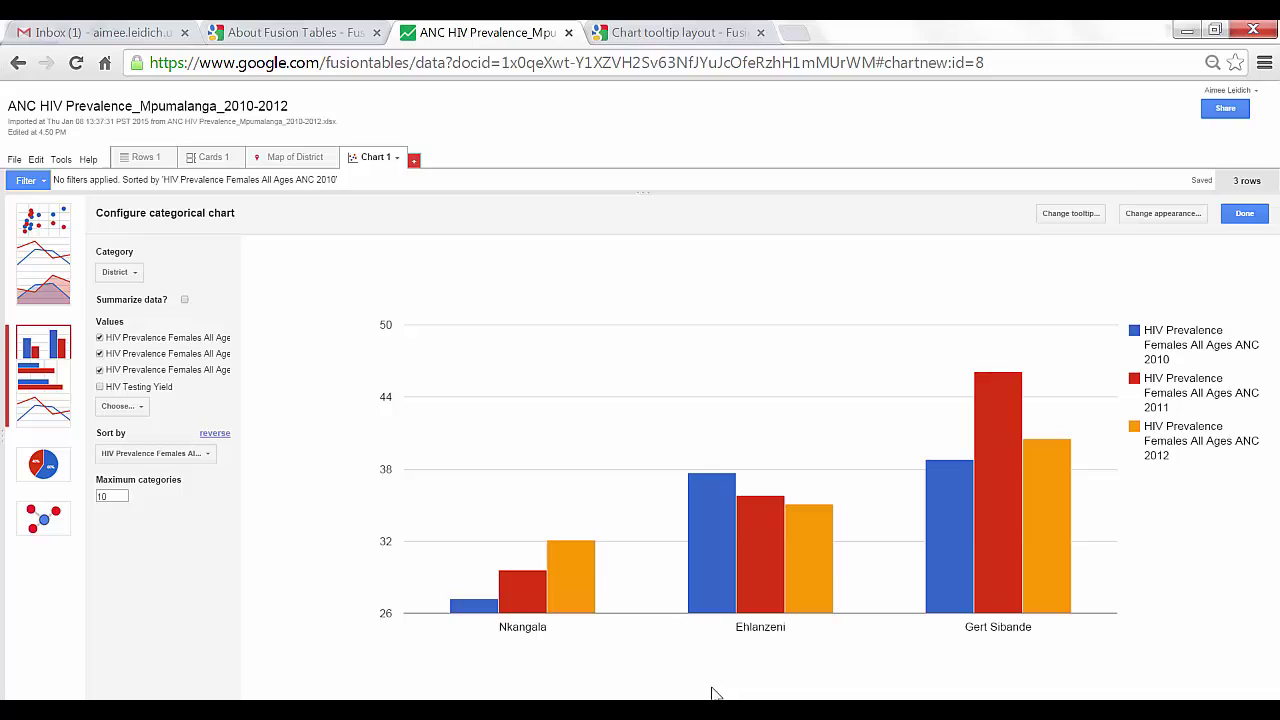
{"action": "mouse_move", "coordinate": [463, 614]}
{"action": "mouse_move", "coordinate": [952, 600]}
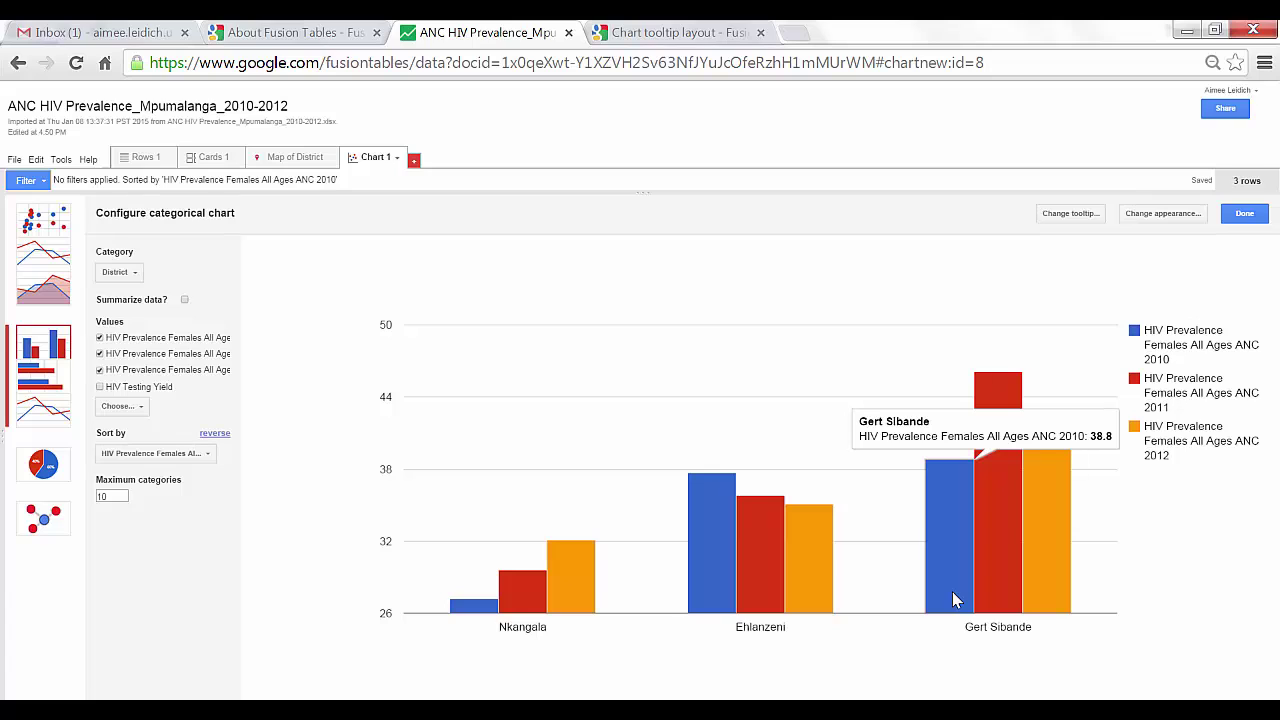
{"action": "left_click", "coordinate": [160, 456]}
{"action": "left_click", "coordinate": [150, 471]}
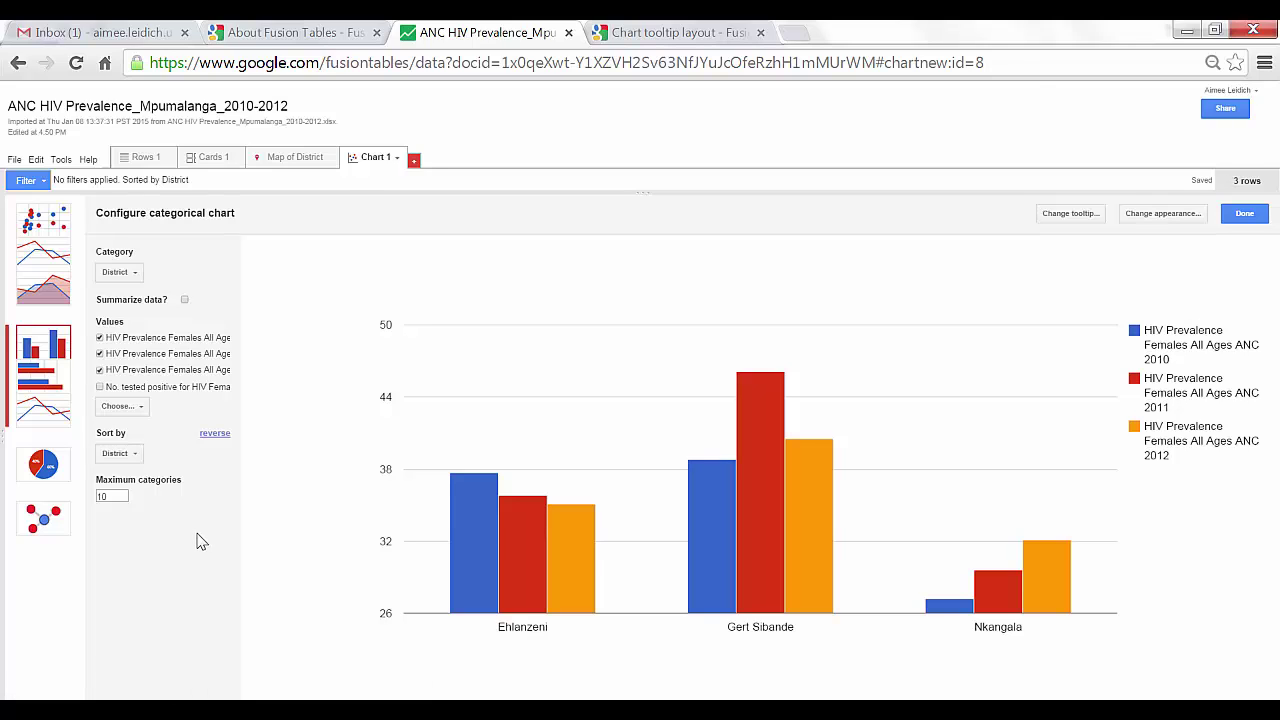
Title the chart 'HIV Prevalence among females of all ages. Mpumalanga, South Africa. ANC 2010-2012'
{"action": "left_click", "coordinate": [1163, 216]}
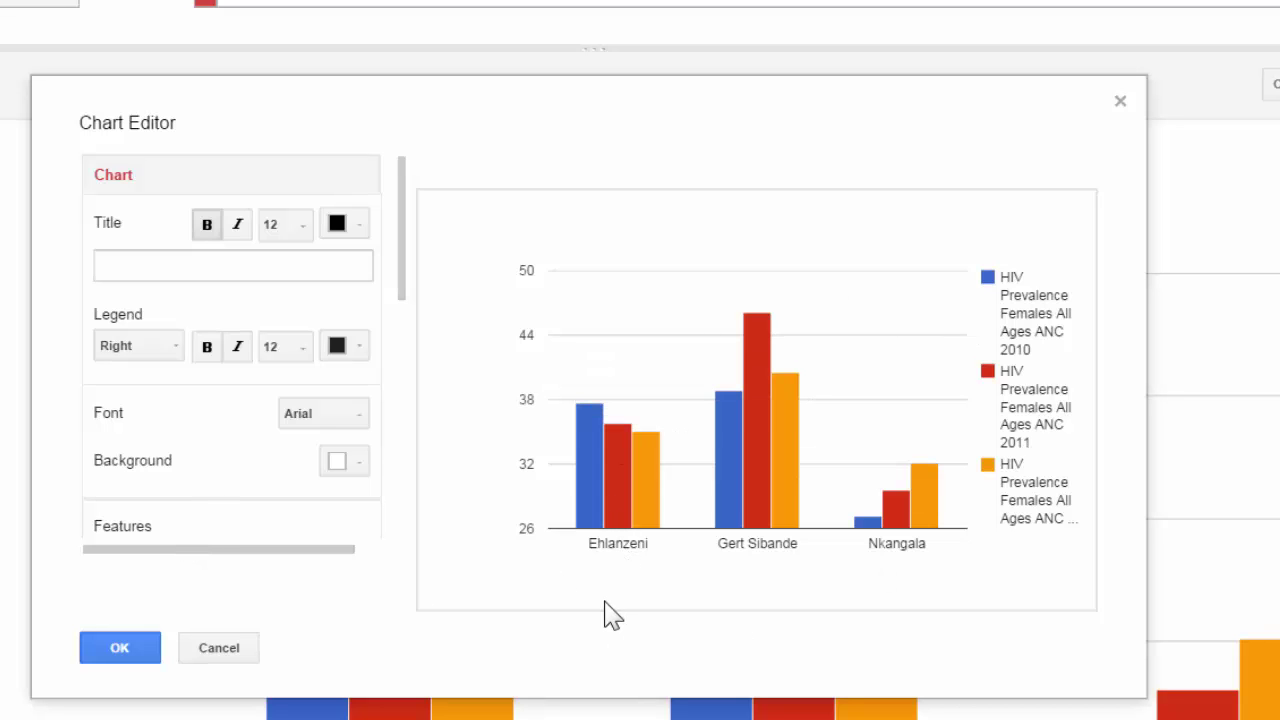
{"action": "left_click", "coordinate": [145, 265]}
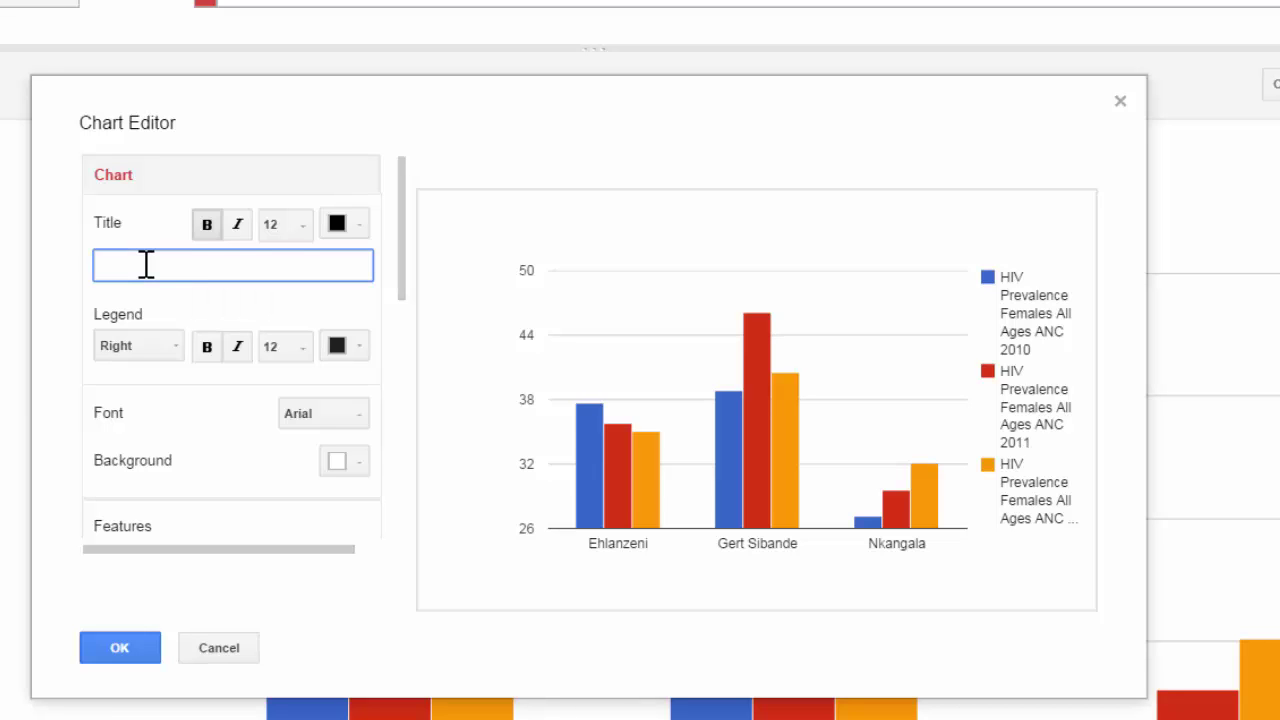
{"action": "type", "text": "HIV Prevalence among females of a"}
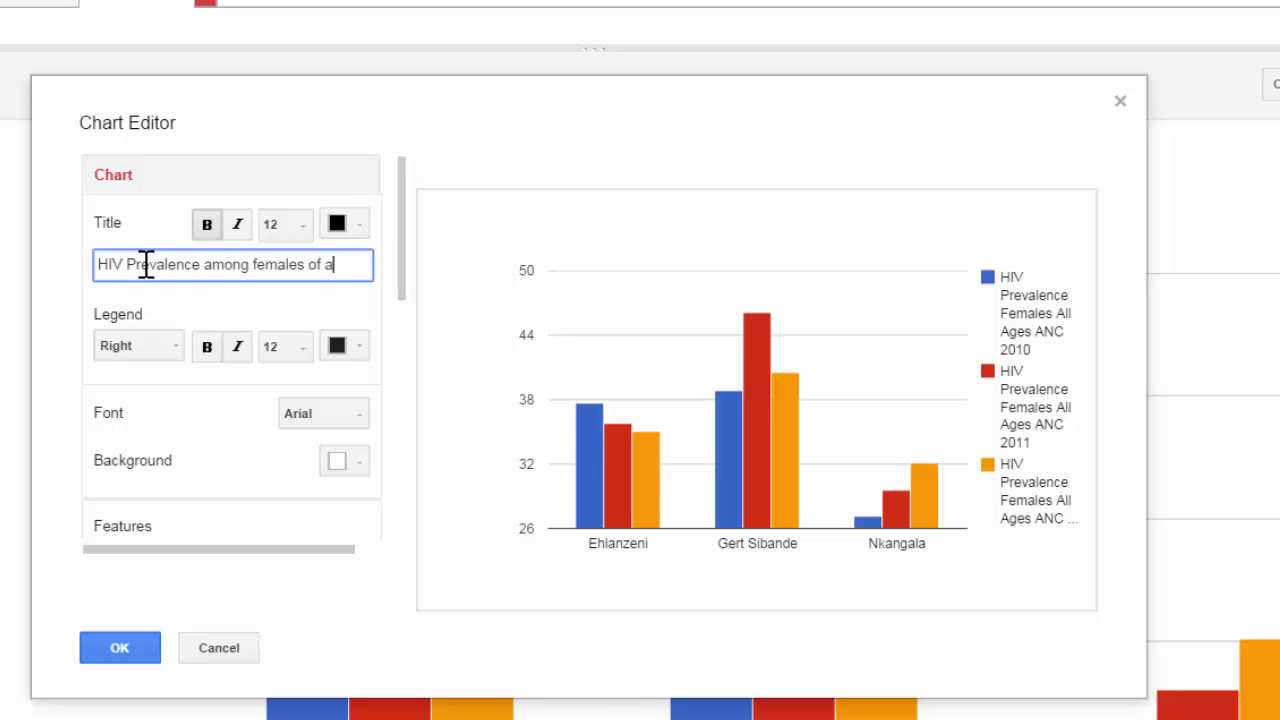
{"action": "type", "text": "ll ages"}
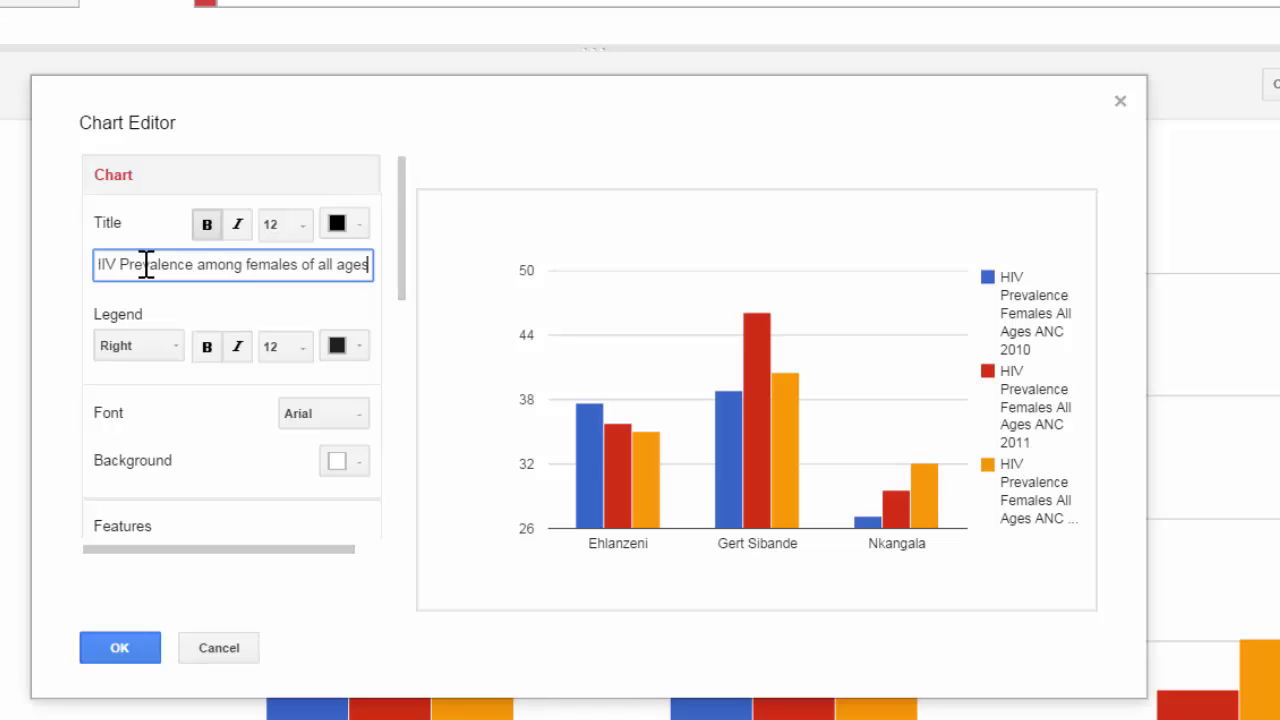
{"action": "type", "text": ". M"}
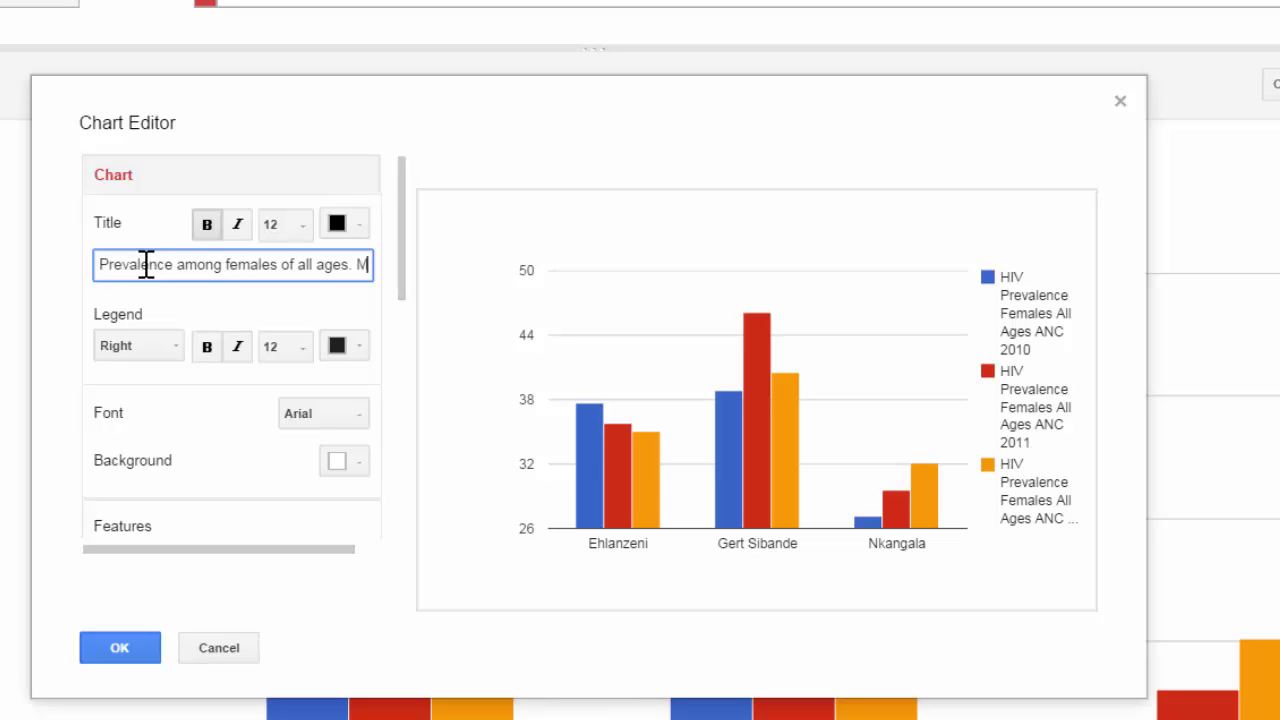
{"action": "type", "text": "pumalan"}
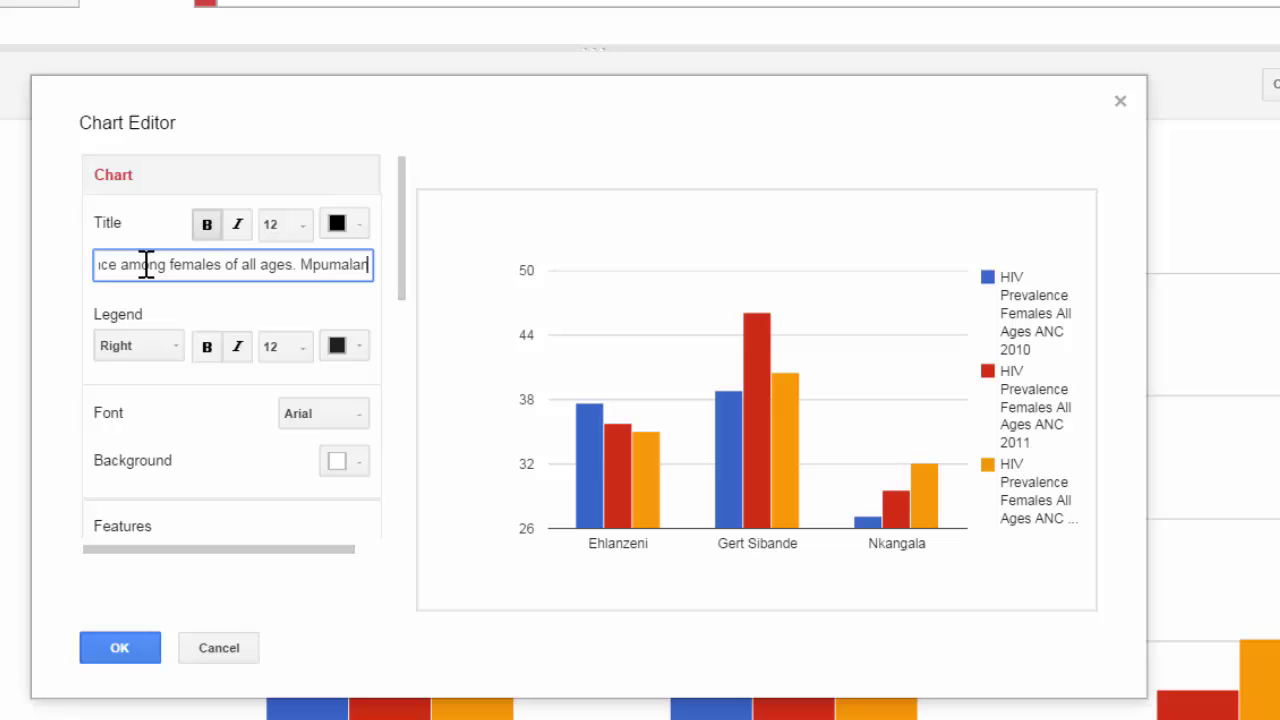
{"action": "type", "text": "ga, South Af"}
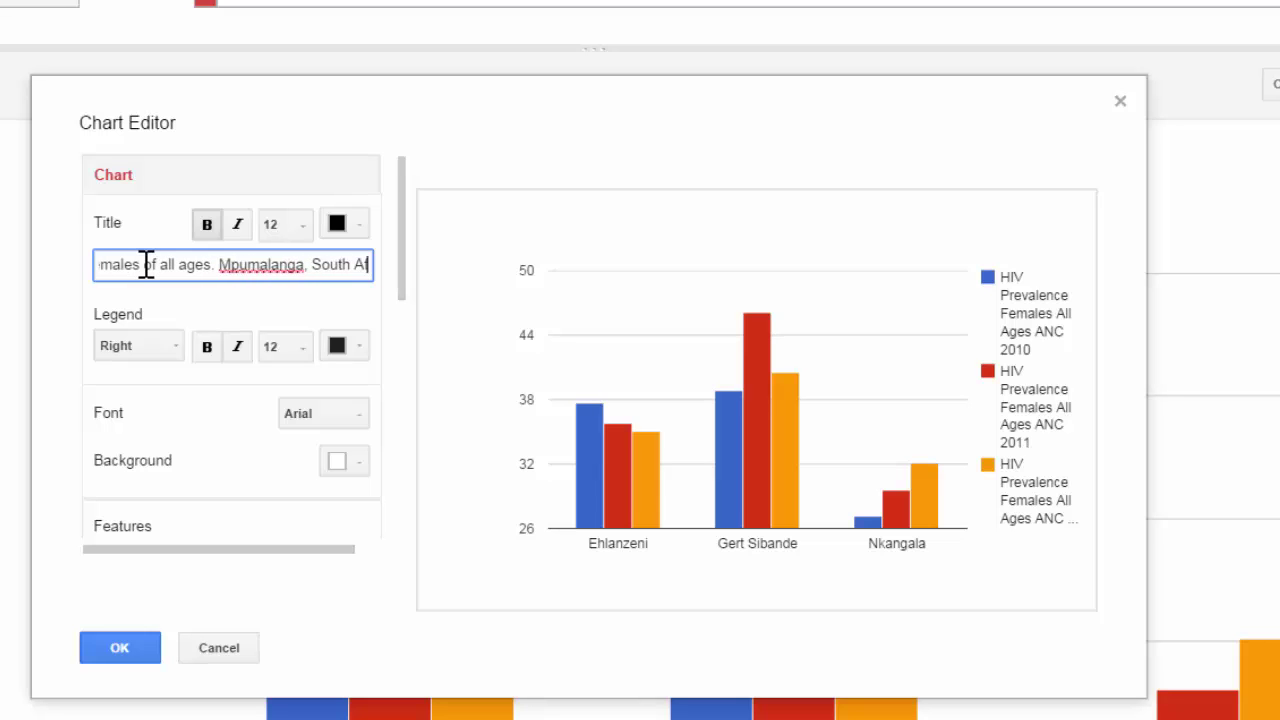
{"action": "type", "text": "rica"}
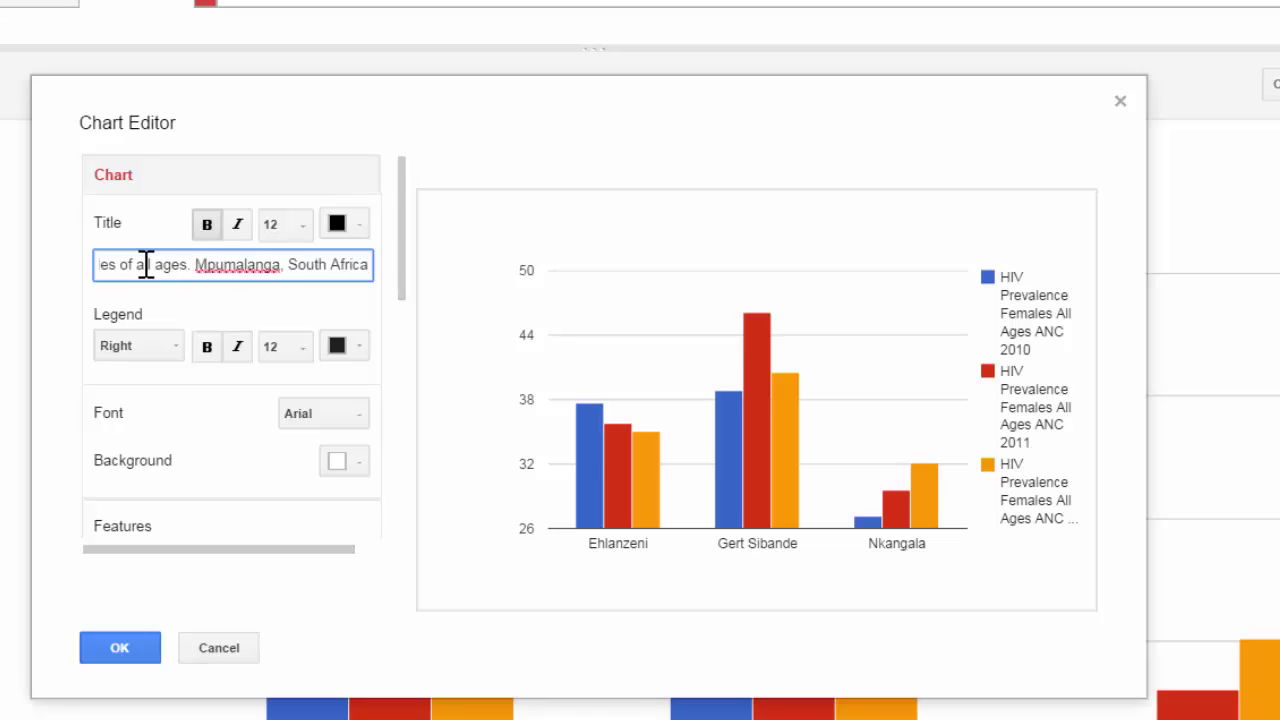
{"action": "type", "text": "."}
{"action": "type", "text": " ANC"}
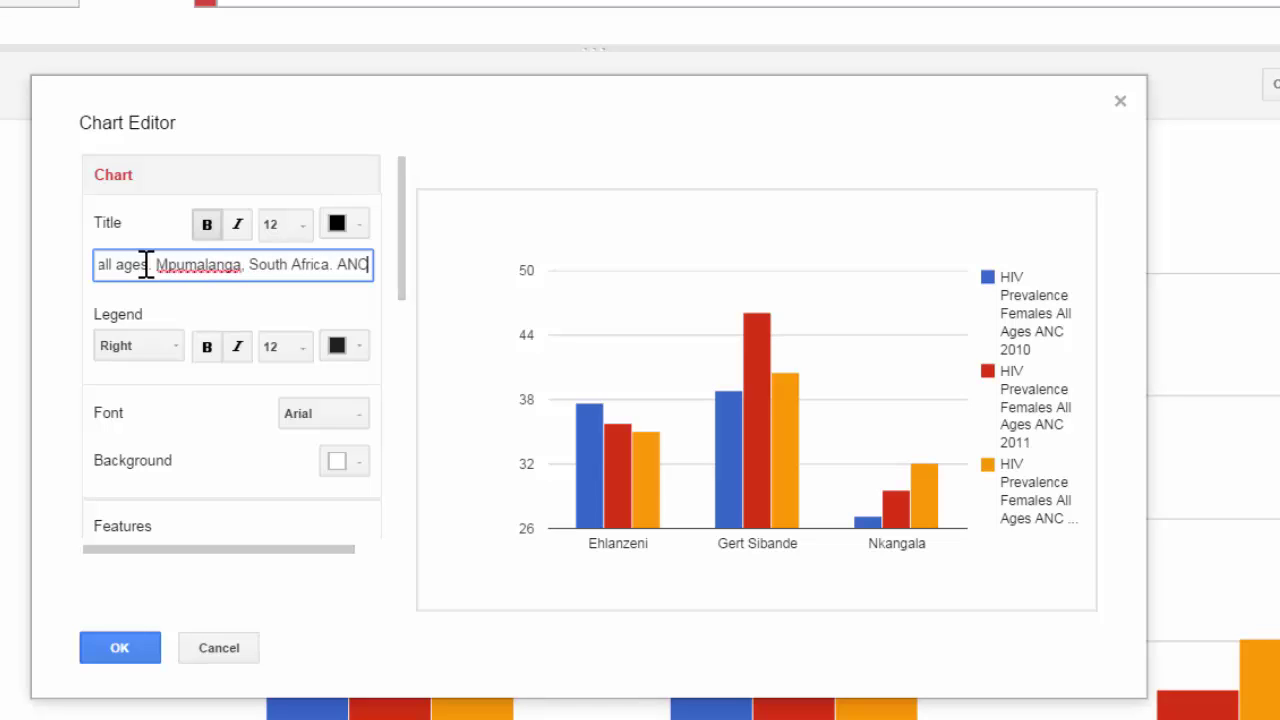
{"action": "type", "text": " 2010"}
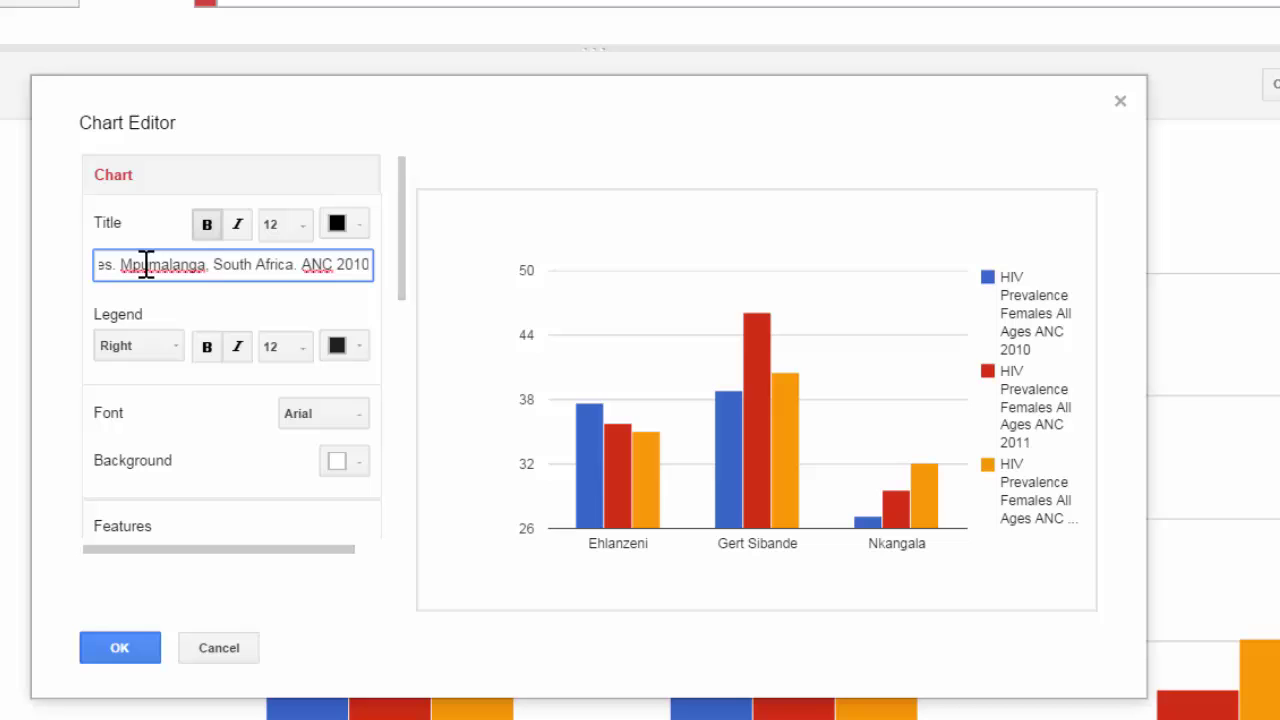
{"action": "type", "text": "-1"}
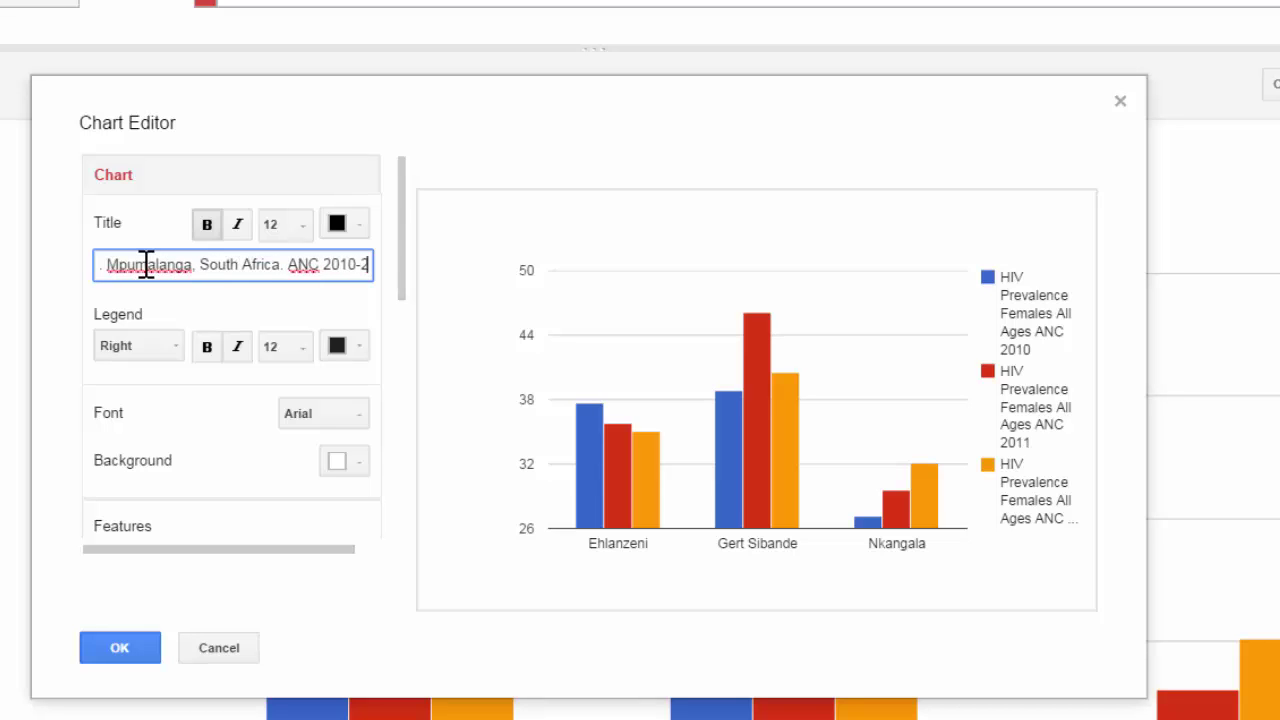
{"action": "type", "text": "012"}
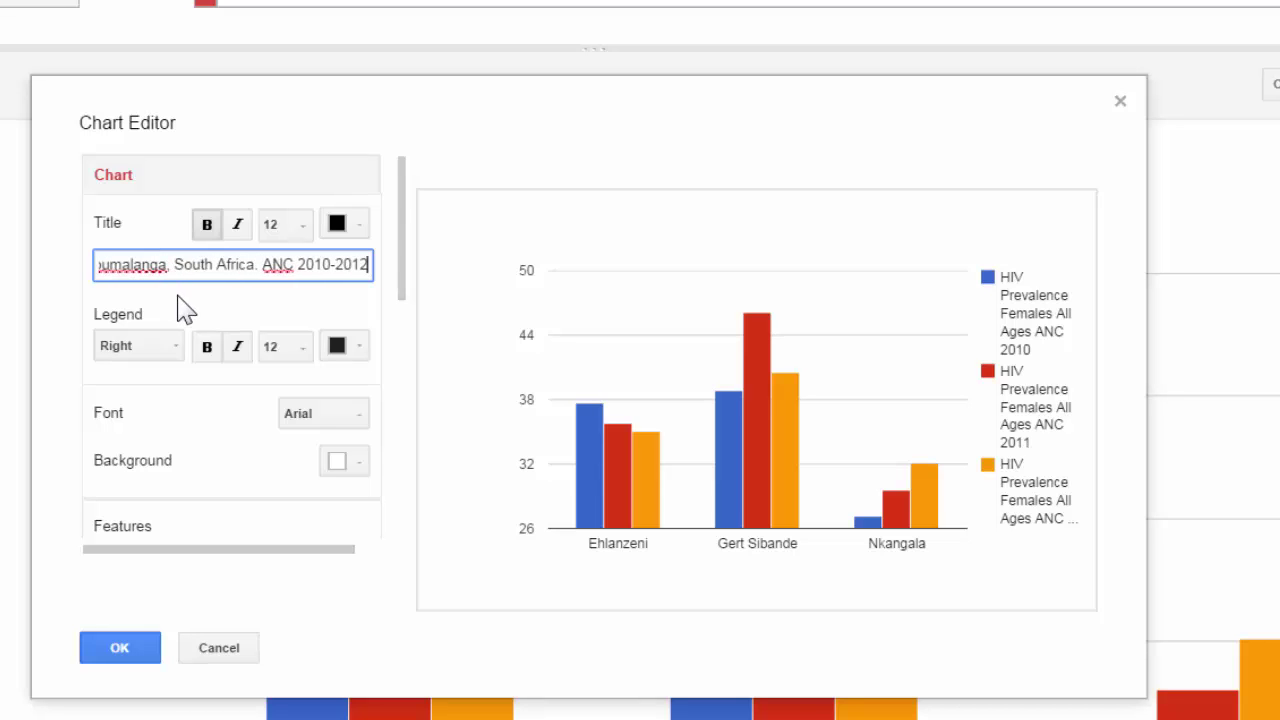
{"action": "left_click", "coordinate": [177, 303]}
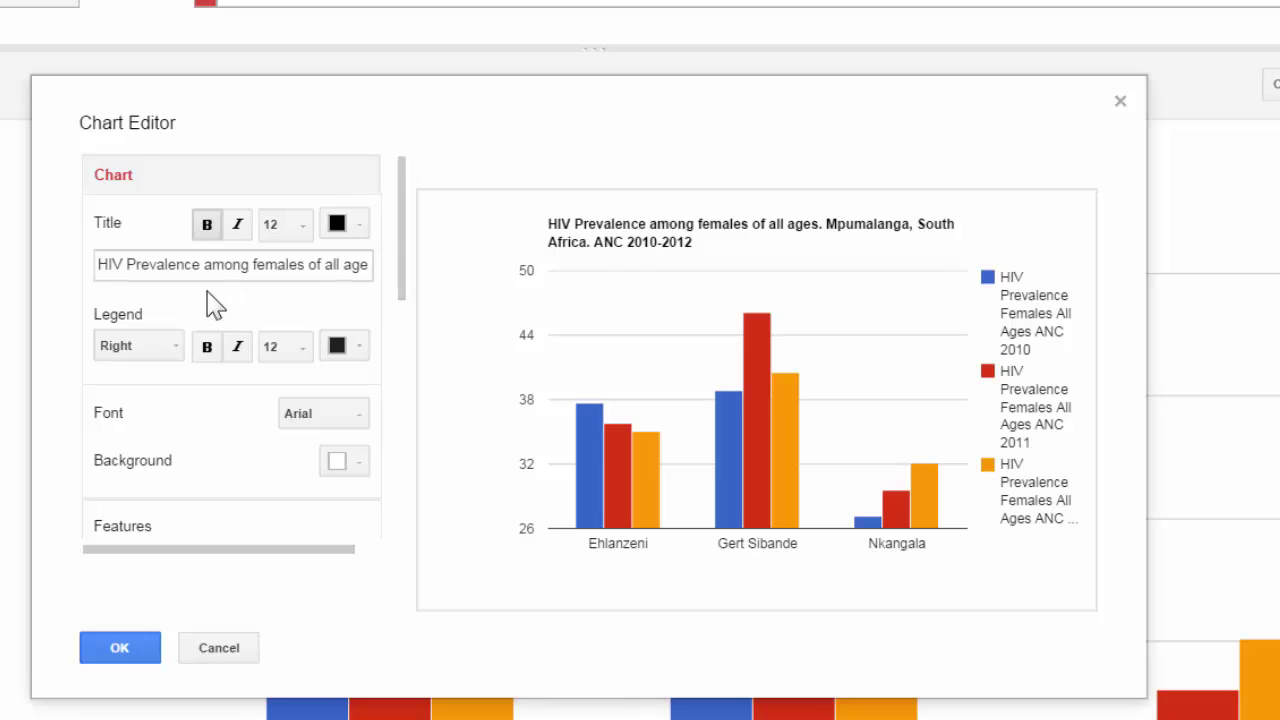
Set the legend position to Right, after trying Top and None
{"action": "left_click", "coordinate": [150, 352]}
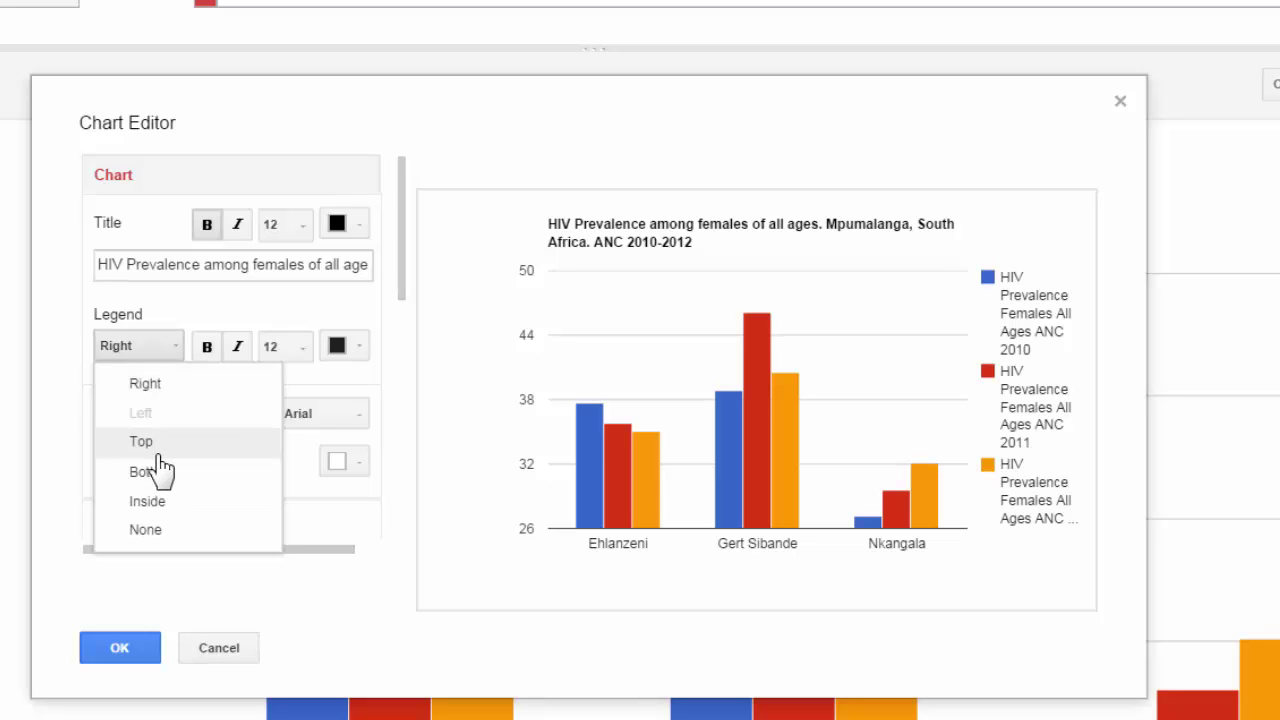
{"action": "left_click", "coordinate": [155, 443]}
{"action": "left_click", "coordinate": [150, 346]}
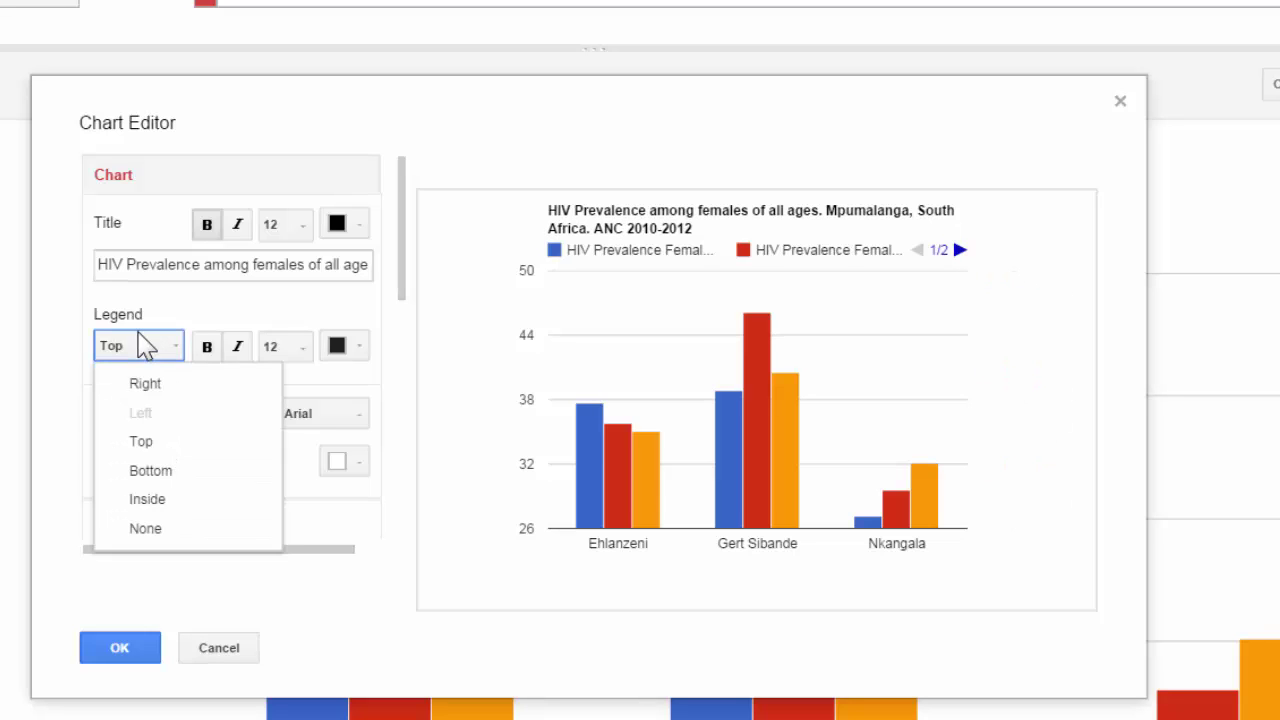
{"action": "left_click", "coordinate": [145, 529]}
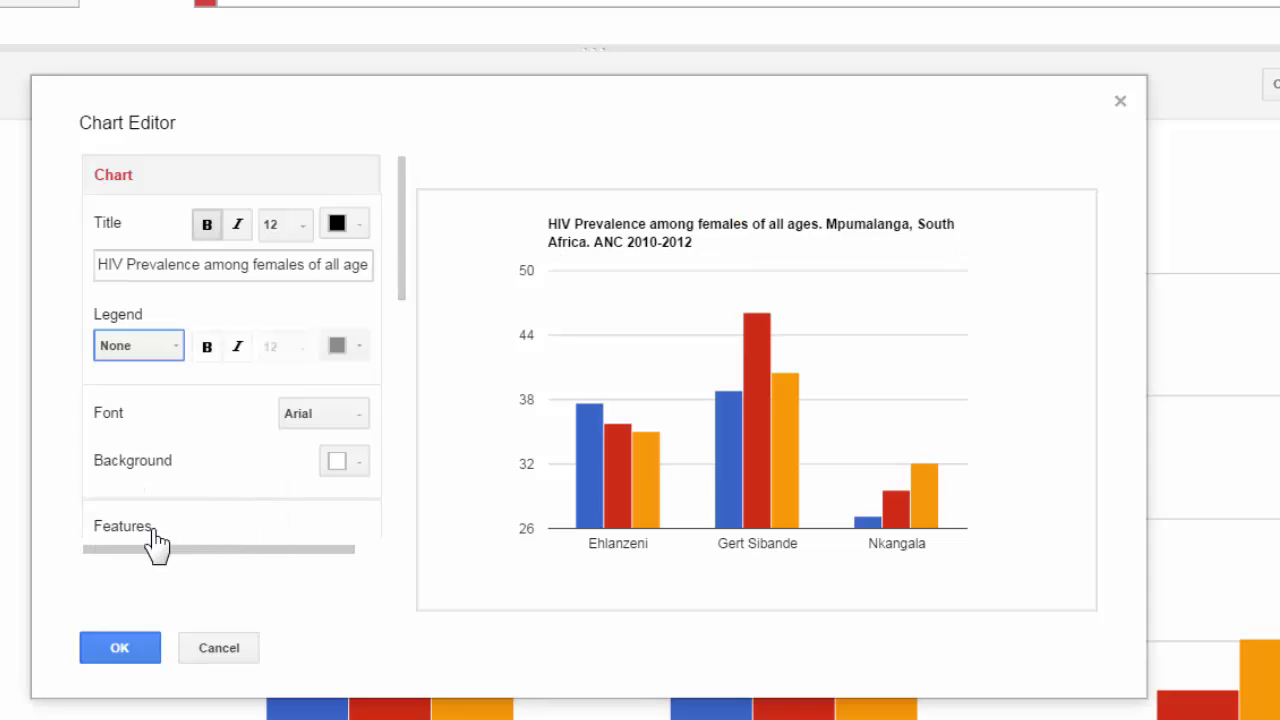
{"action": "left_click", "coordinate": [150, 346]}
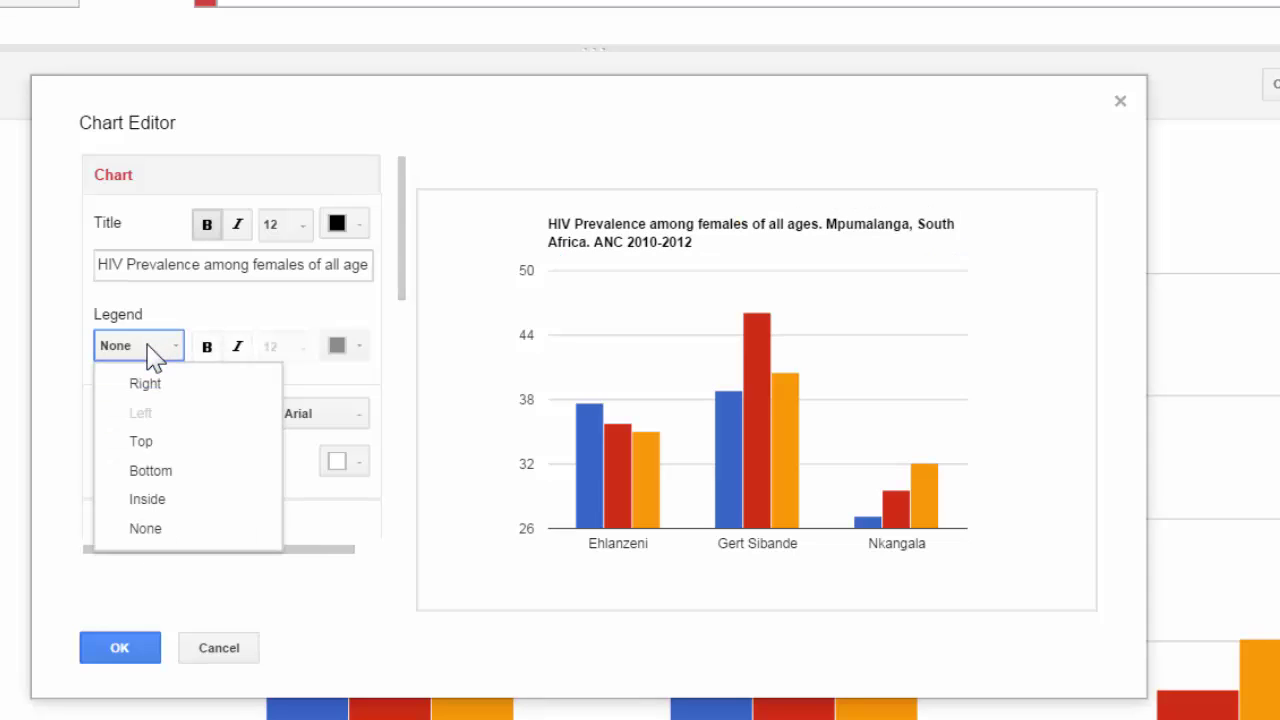
{"action": "left_click", "coordinate": [145, 384]}
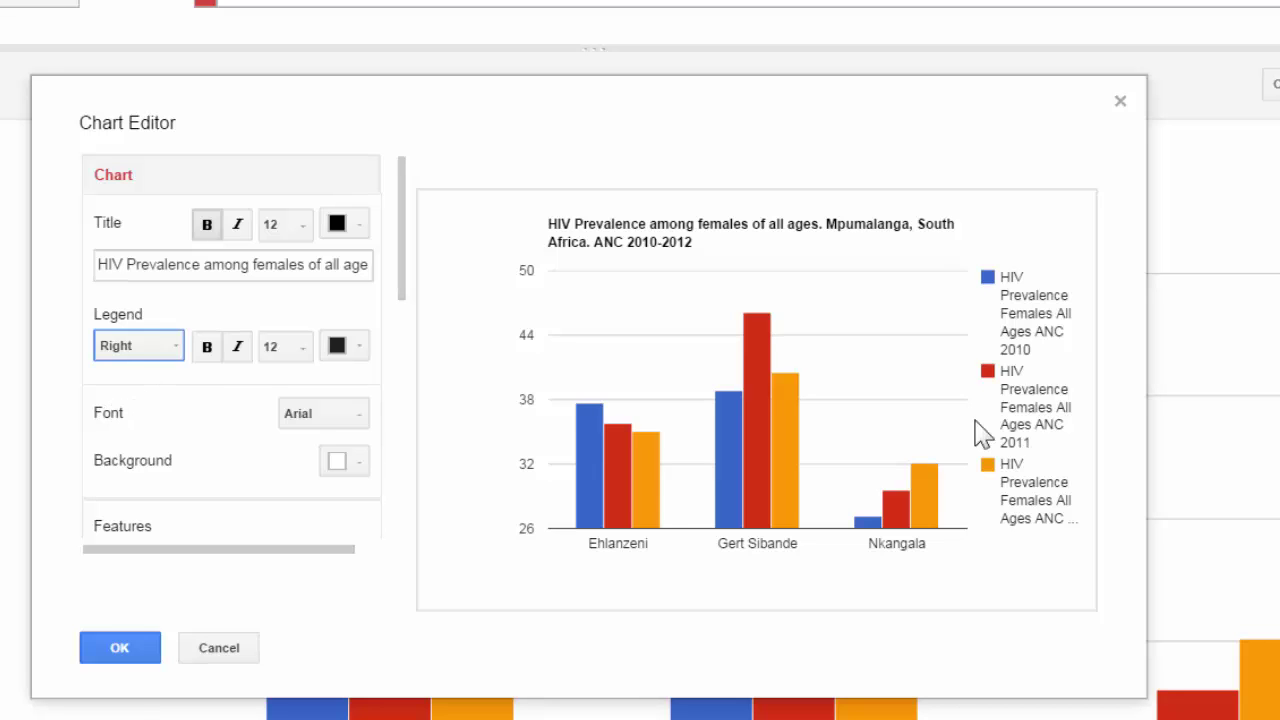
{"action": "left_click", "coordinate": [355, 470]}
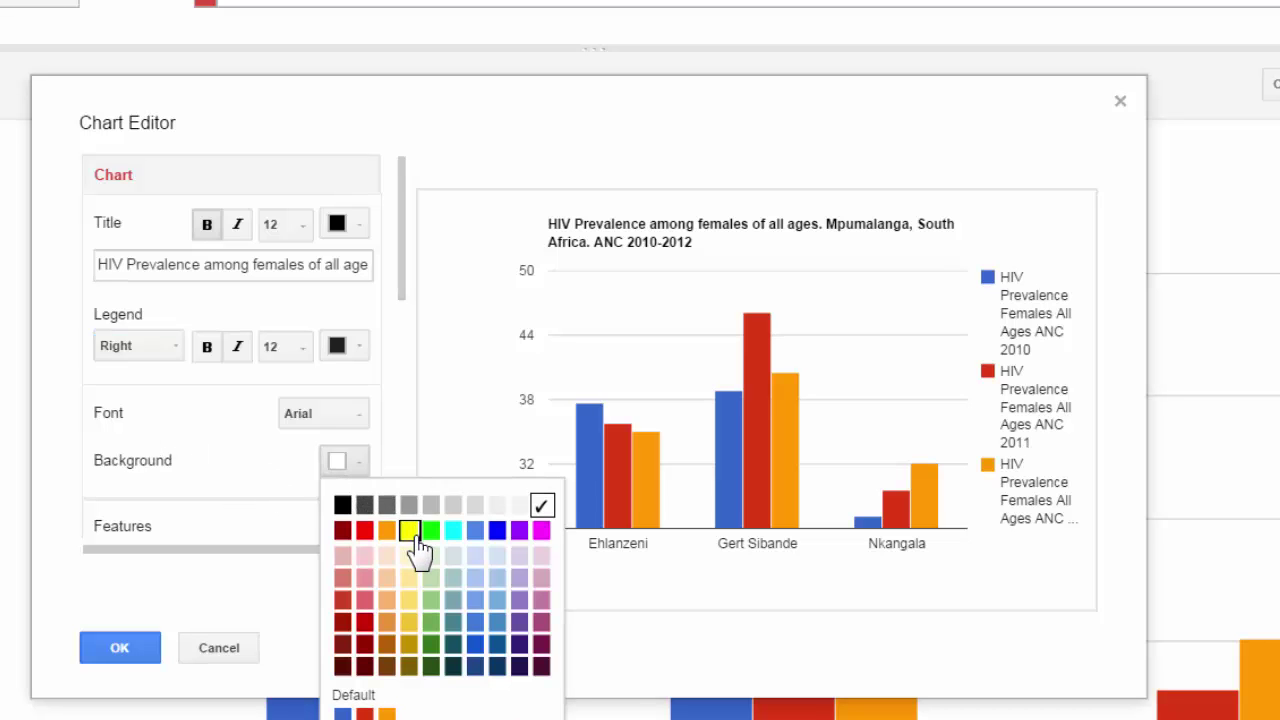
{"action": "left_click", "coordinate": [410, 532]}
{"action": "left_click", "coordinate": [357, 470]}
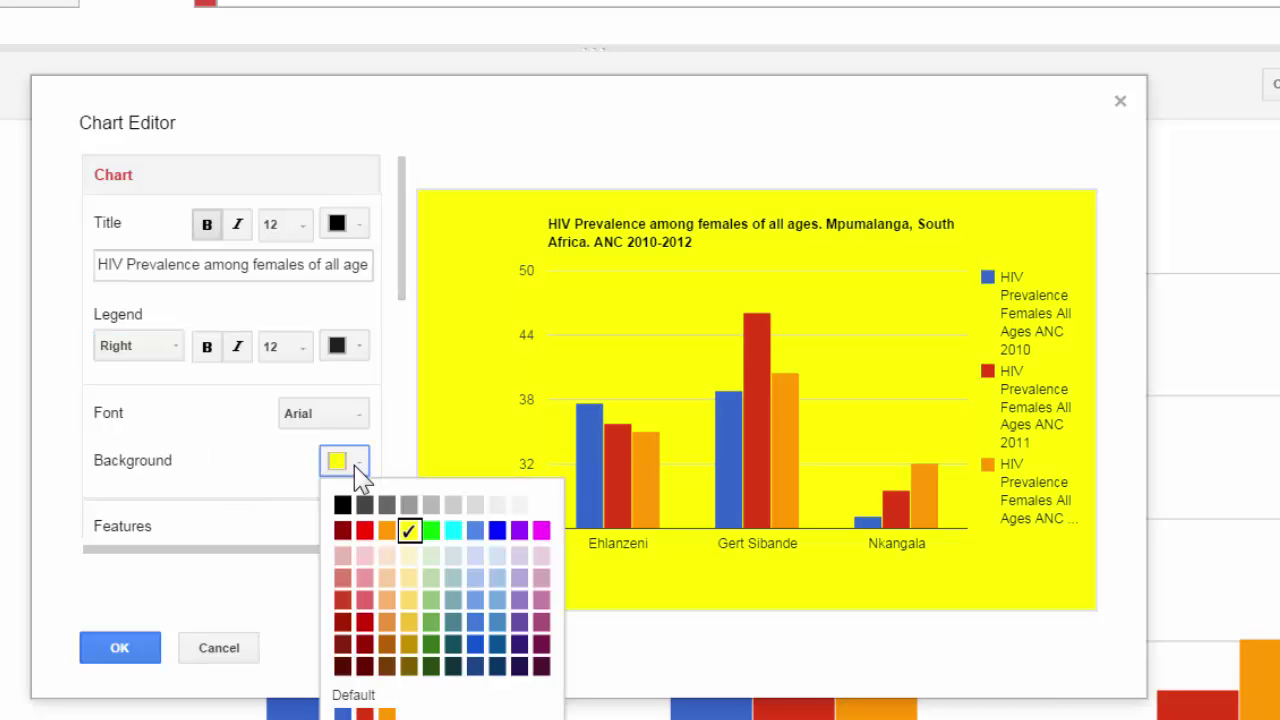
{"action": "left_click", "coordinate": [541, 505]}
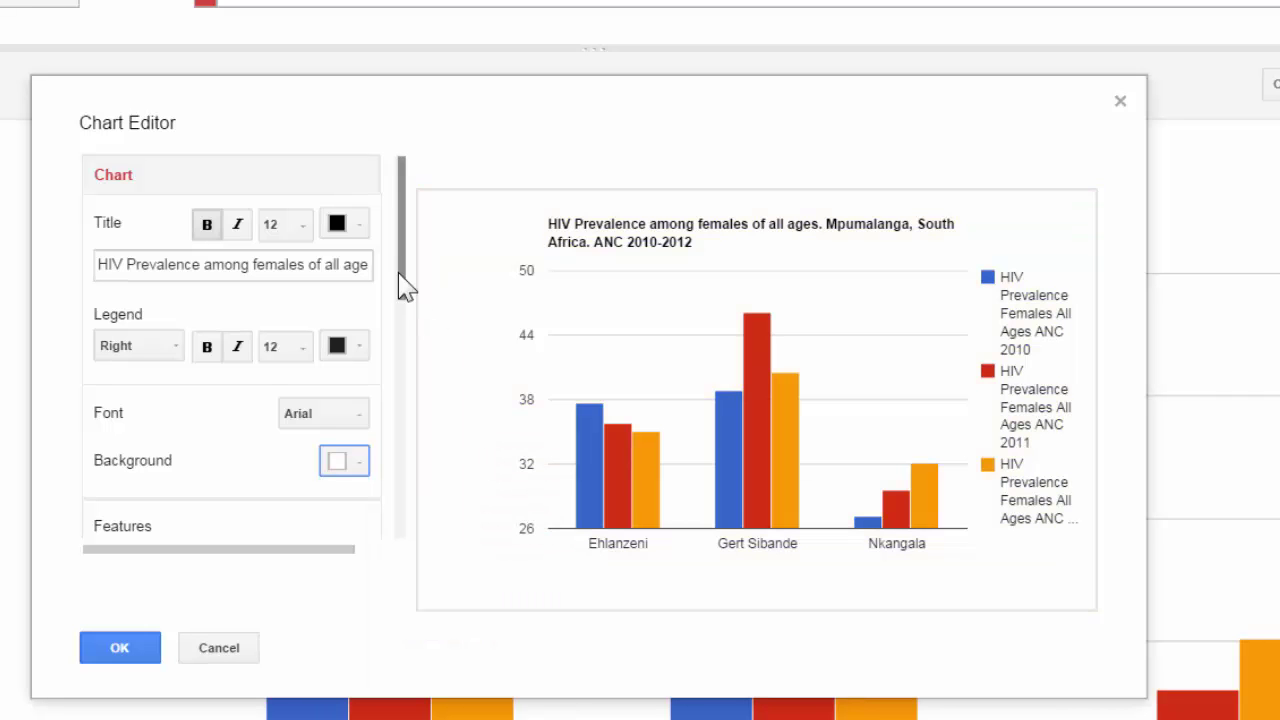
{"action": "left_click_drag", "start_coordinate": [399, 273], "coordinate": [409, 389]}
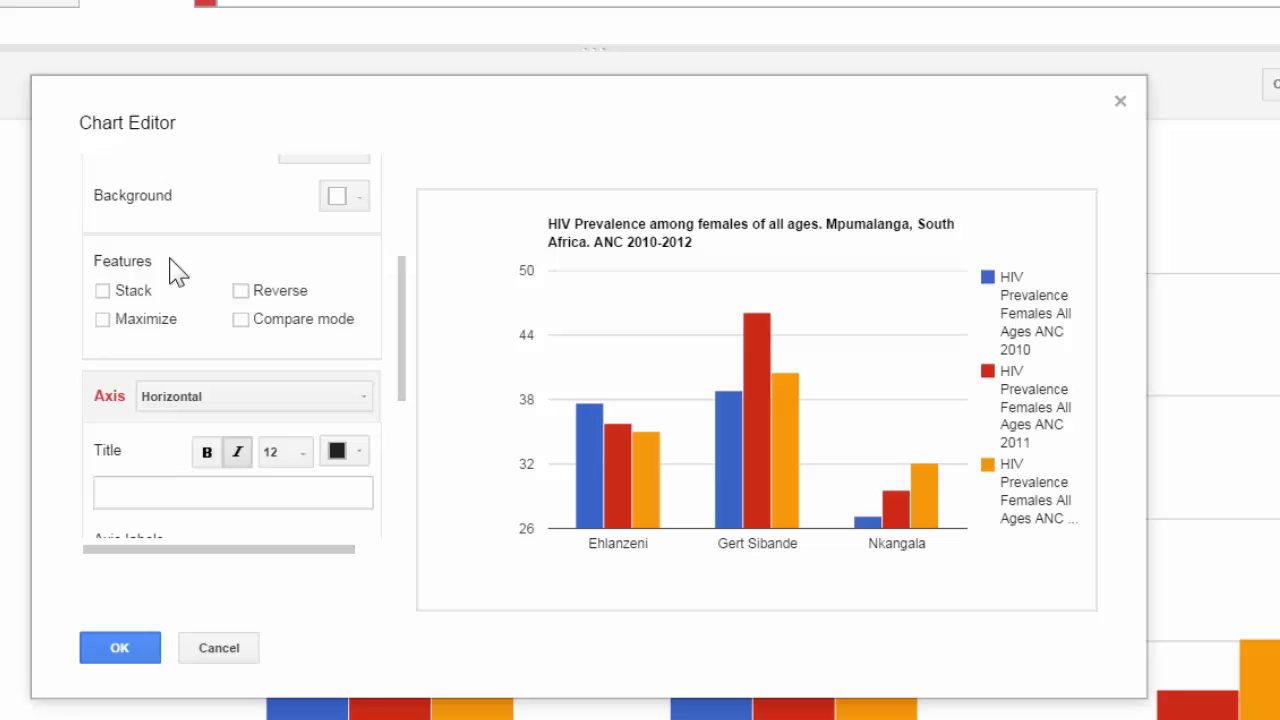
{"action": "left_click", "coordinate": [103, 291]}
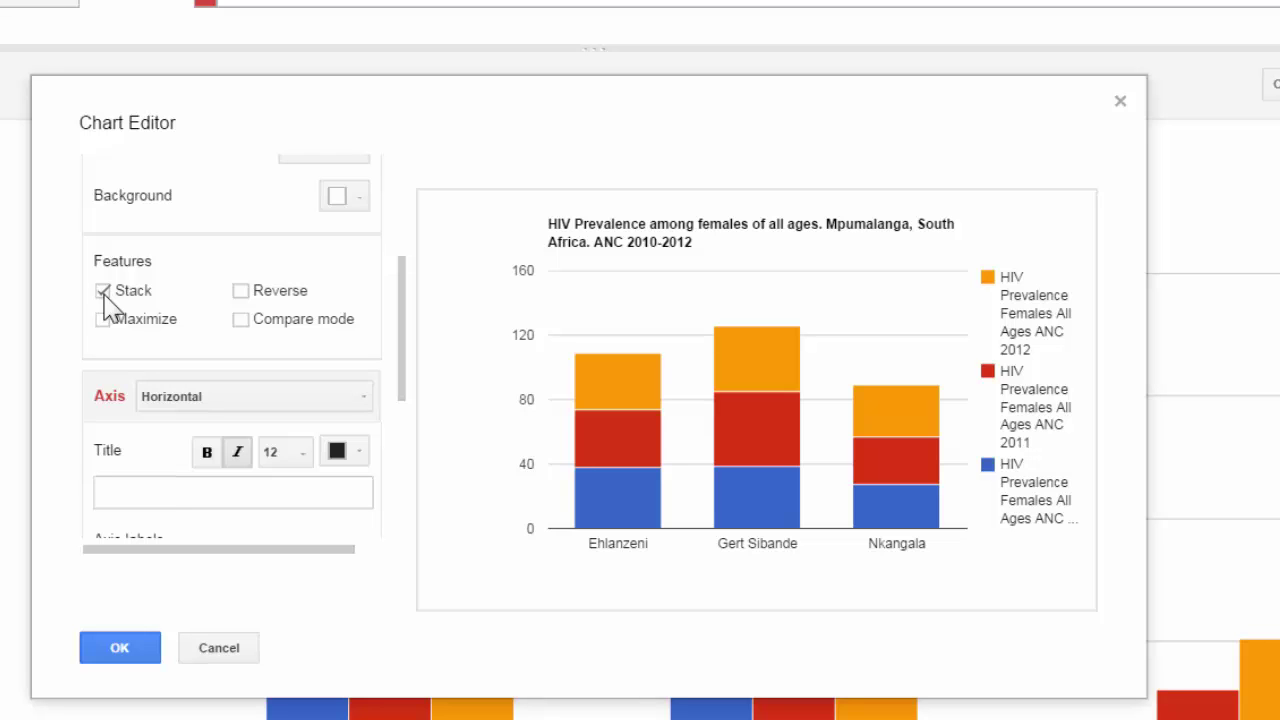
{"action": "left_click", "coordinate": [103, 291]}
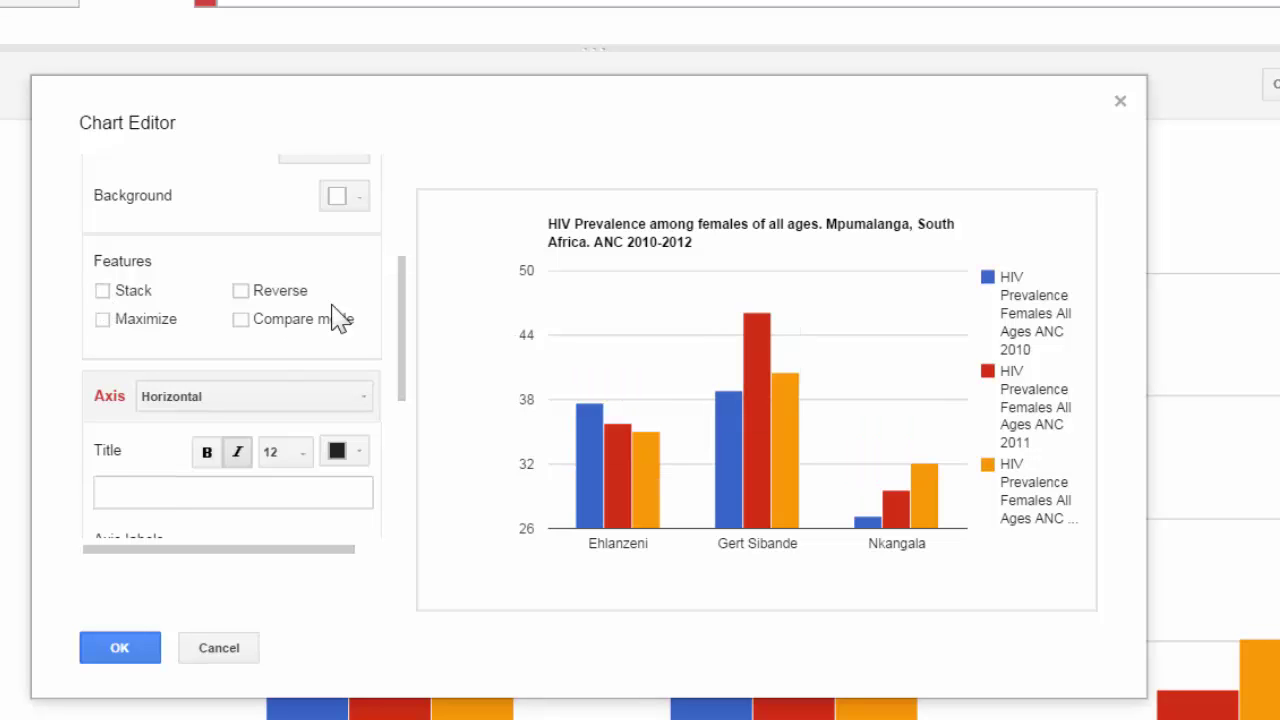
{"action": "left_click_drag", "start_coordinate": [408, 330], "coordinate": [409, 400]}
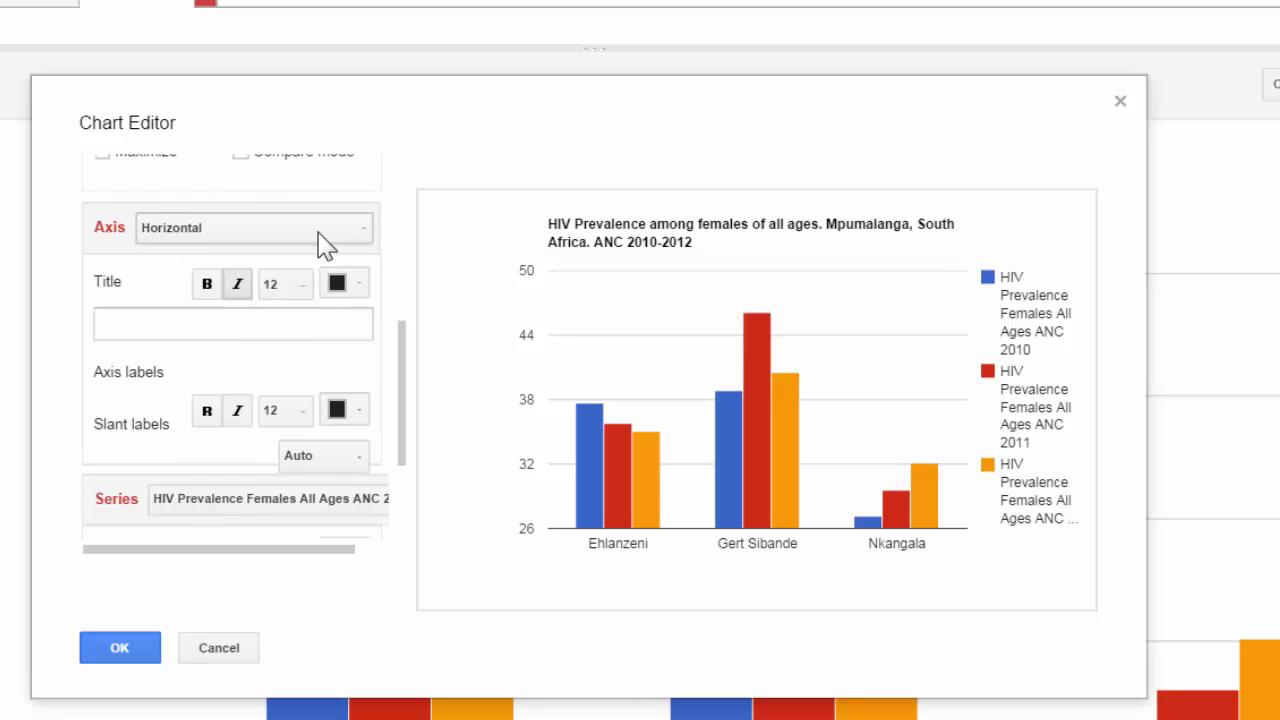
Give the horizontal axis the bold title 'District'
{"action": "left_click", "coordinate": [187, 321]}
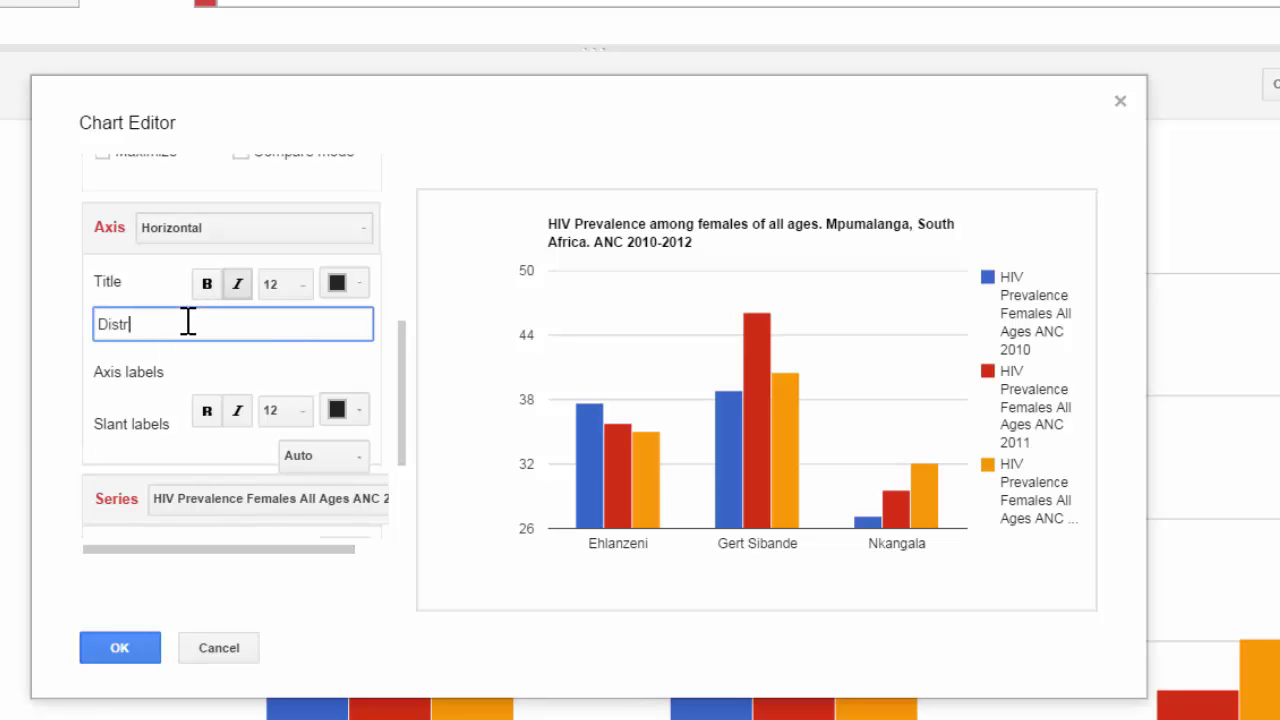
{"action": "left_click", "coordinate": [193, 368]}
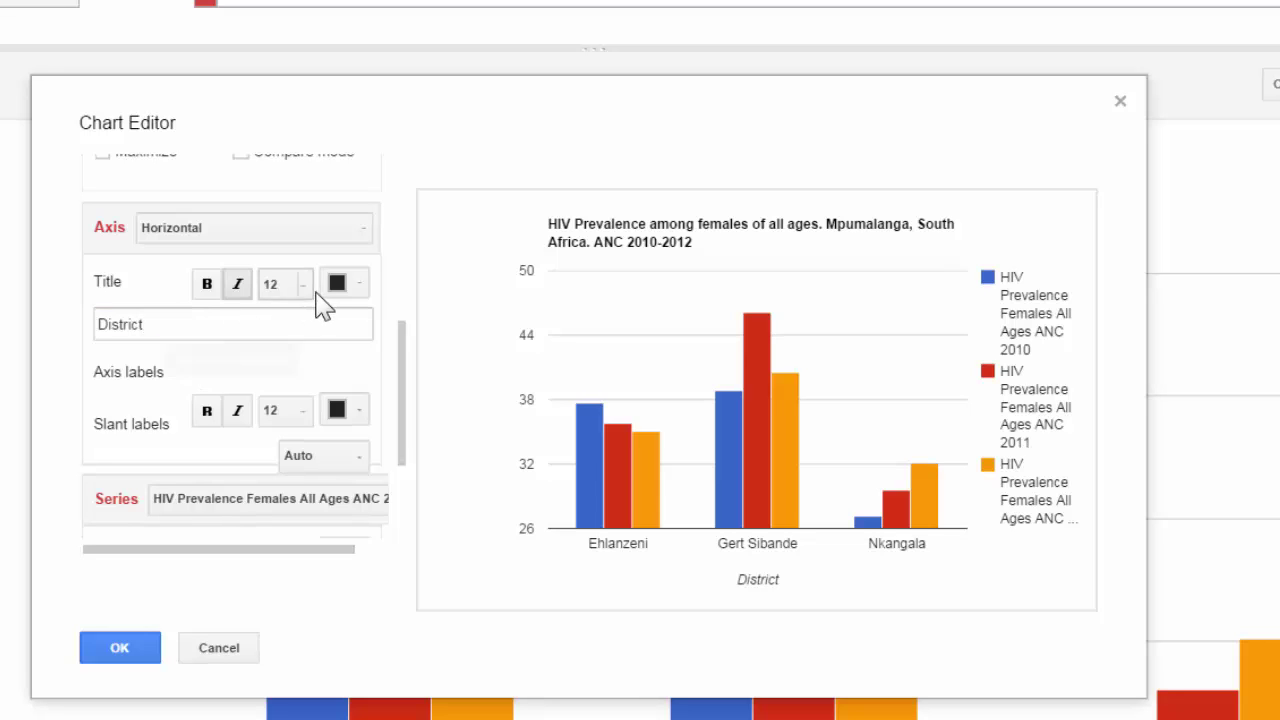
{"action": "left_click", "coordinate": [207, 288]}
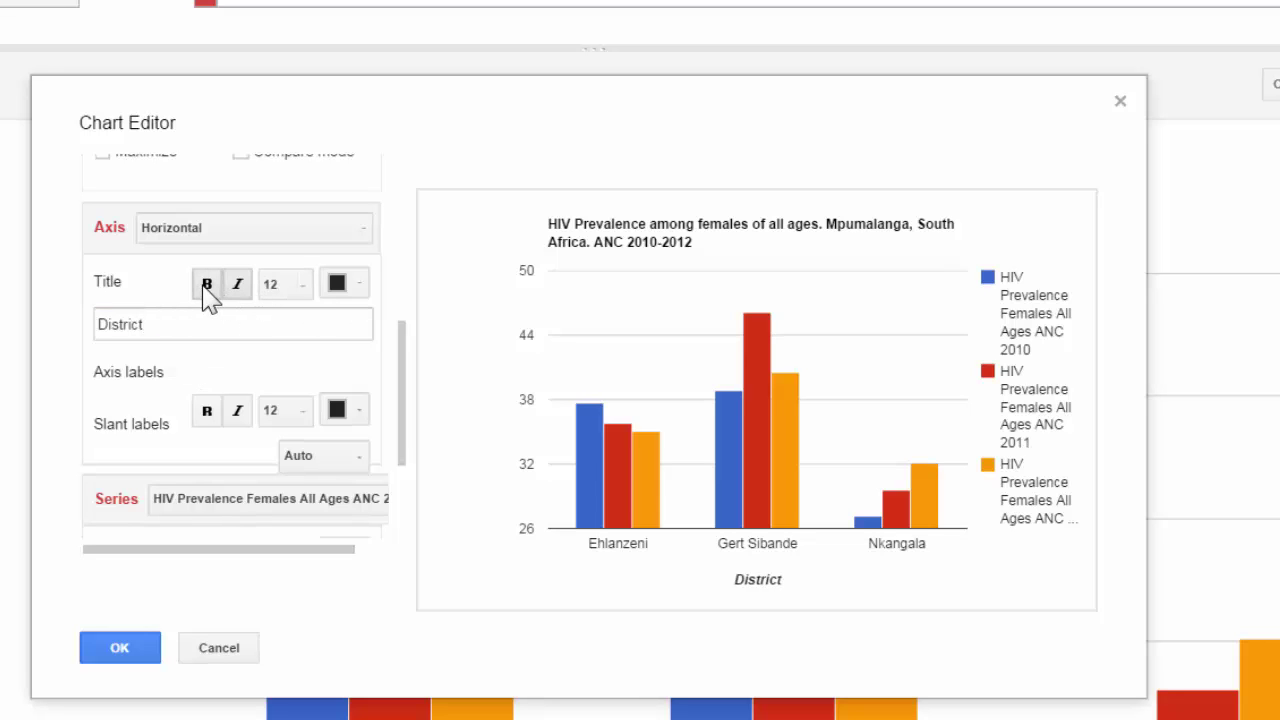
Give the left vertical axis the title 'HIV Prevalence (%)'
{"action": "scroll", "coordinate": [205, 295], "scroll_direction": "down", "scroll_amount": 1}
{"action": "left_click", "coordinate": [255, 218]}
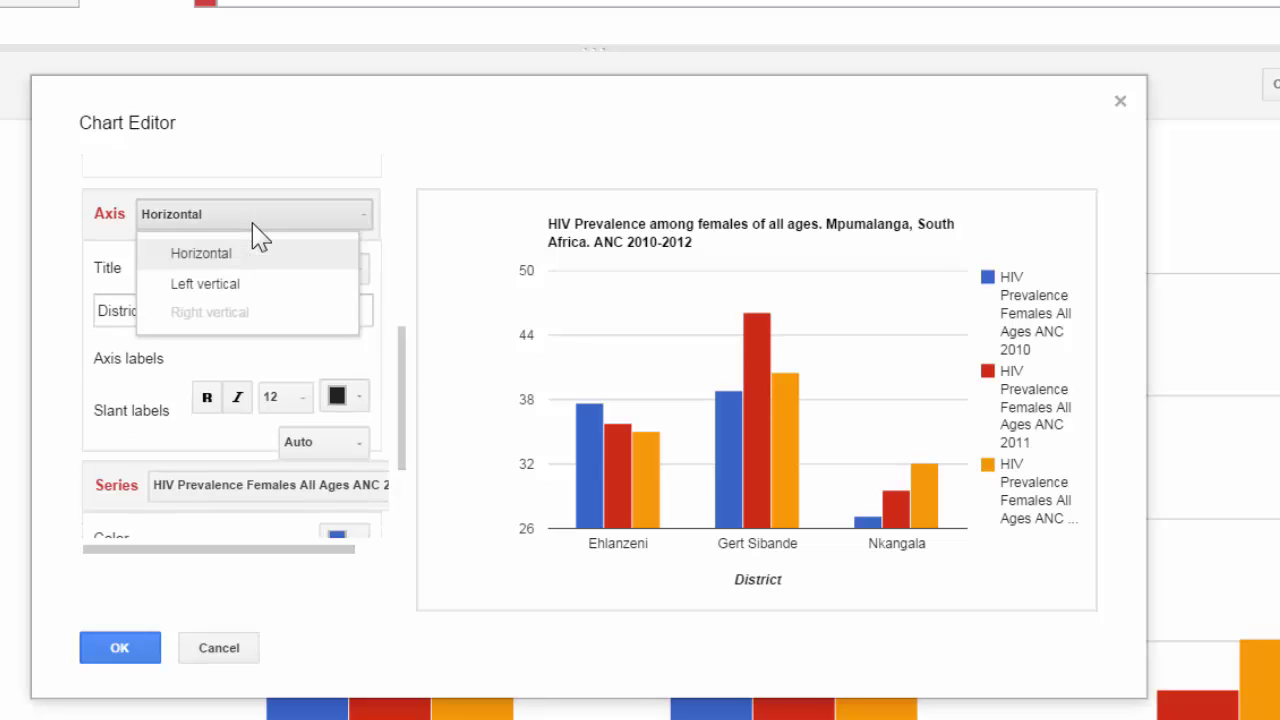
{"action": "left_click", "coordinate": [243, 286]}
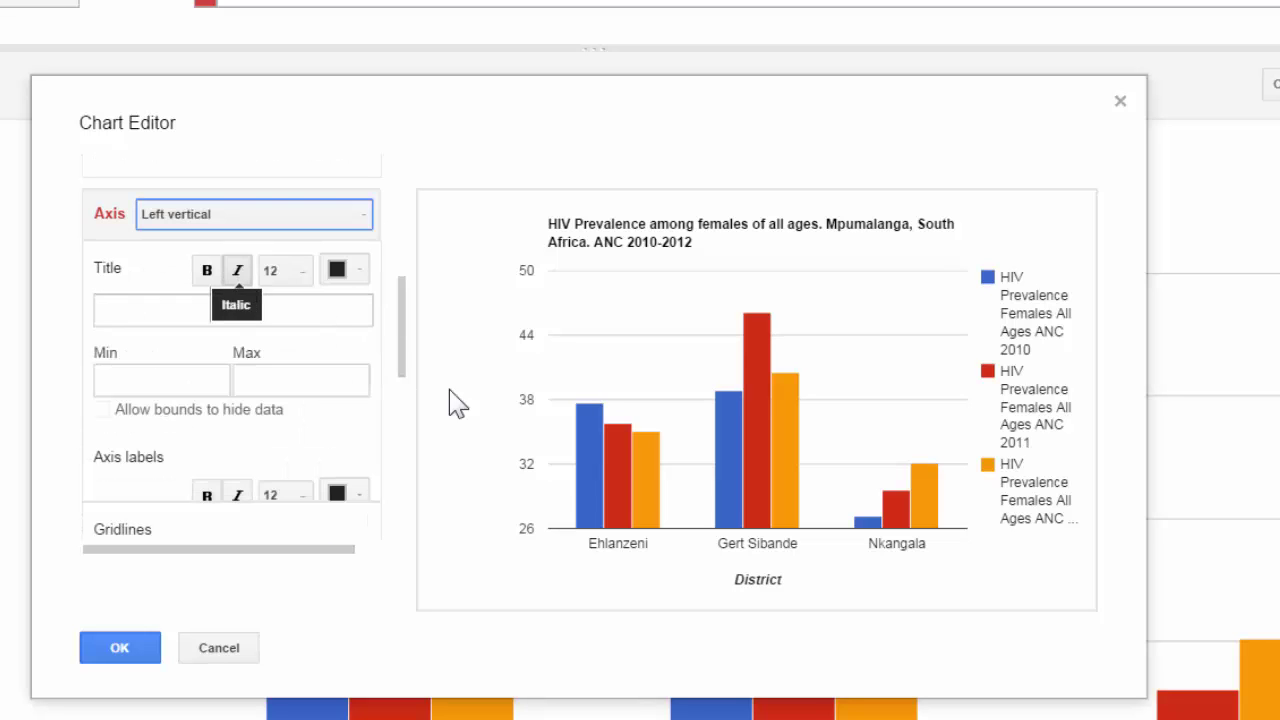
{"action": "left_click", "coordinate": [143, 314]}
{"action": "type", "text": "HIV"}
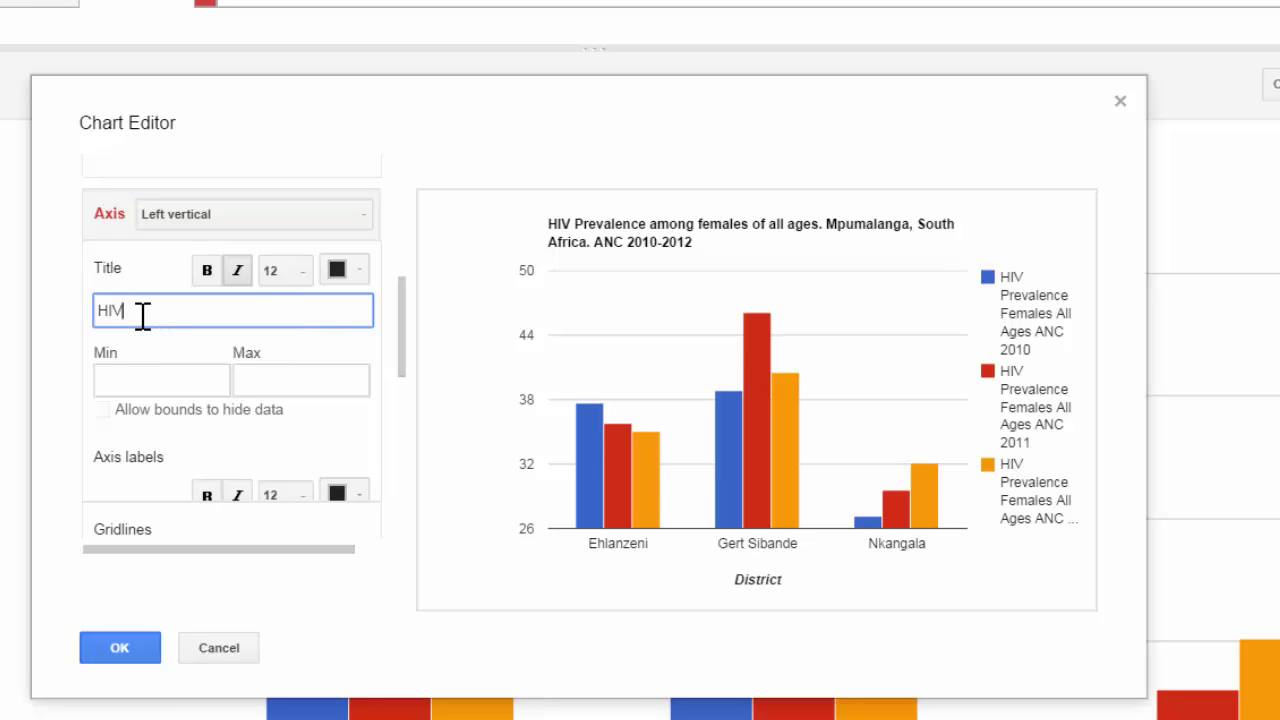
{"action": "type", "text": " Prevalence (%)"}
{"action": "left_click", "coordinate": [199, 430]}
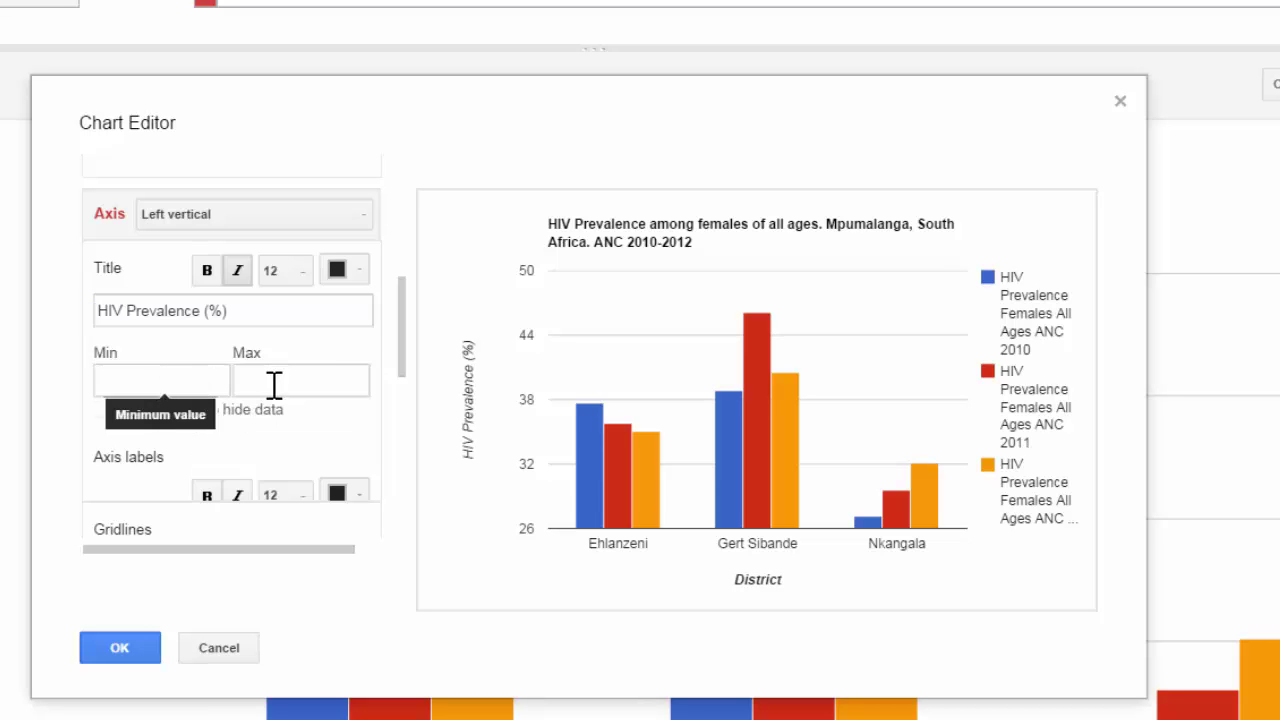
{"action": "left_click_drag", "start_coordinate": [409, 354], "coordinate": [400, 523]}
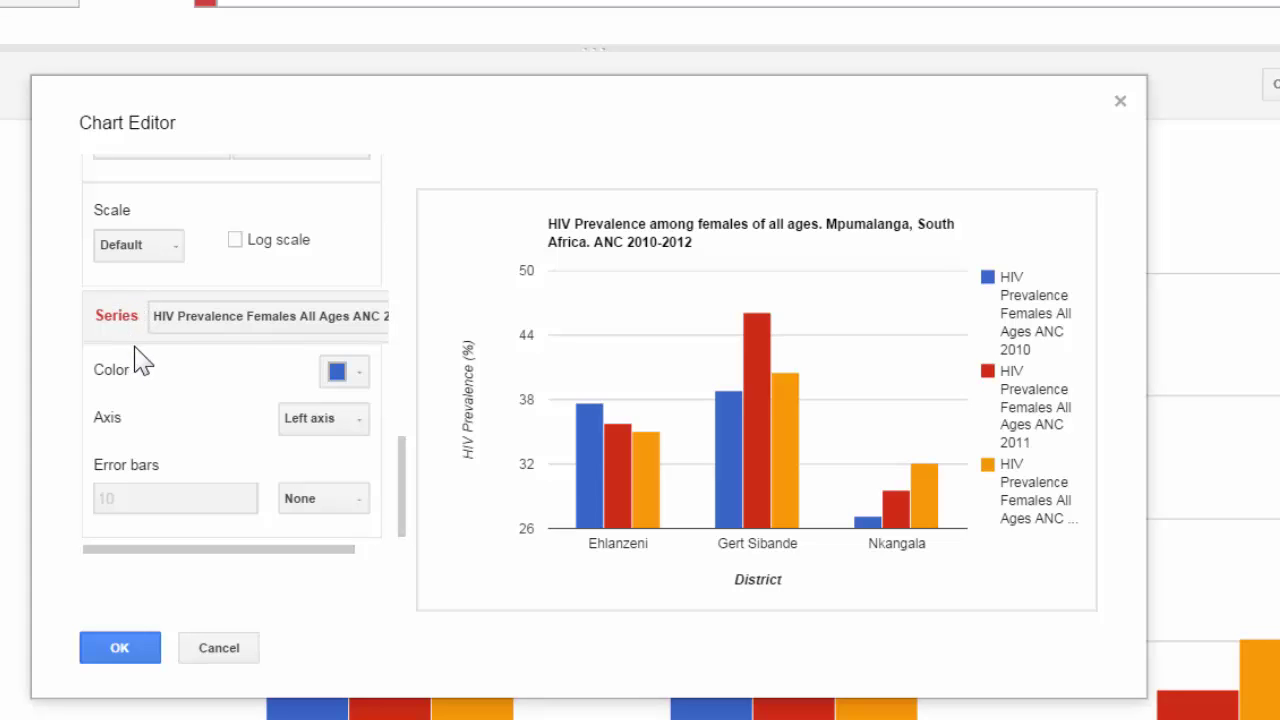
Colour the 2010 series bars blue instead of green
{"action": "mouse_move", "coordinate": [583, 480]}
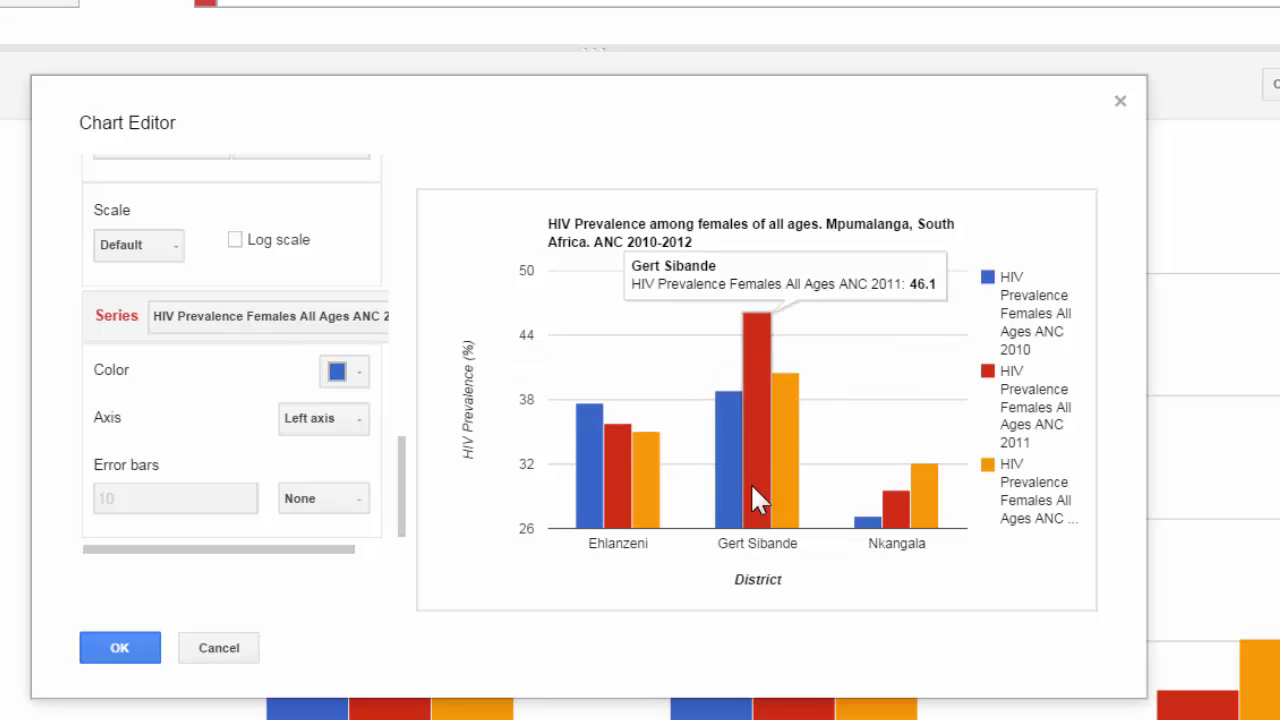
{"action": "mouse_move", "coordinate": [868, 528]}
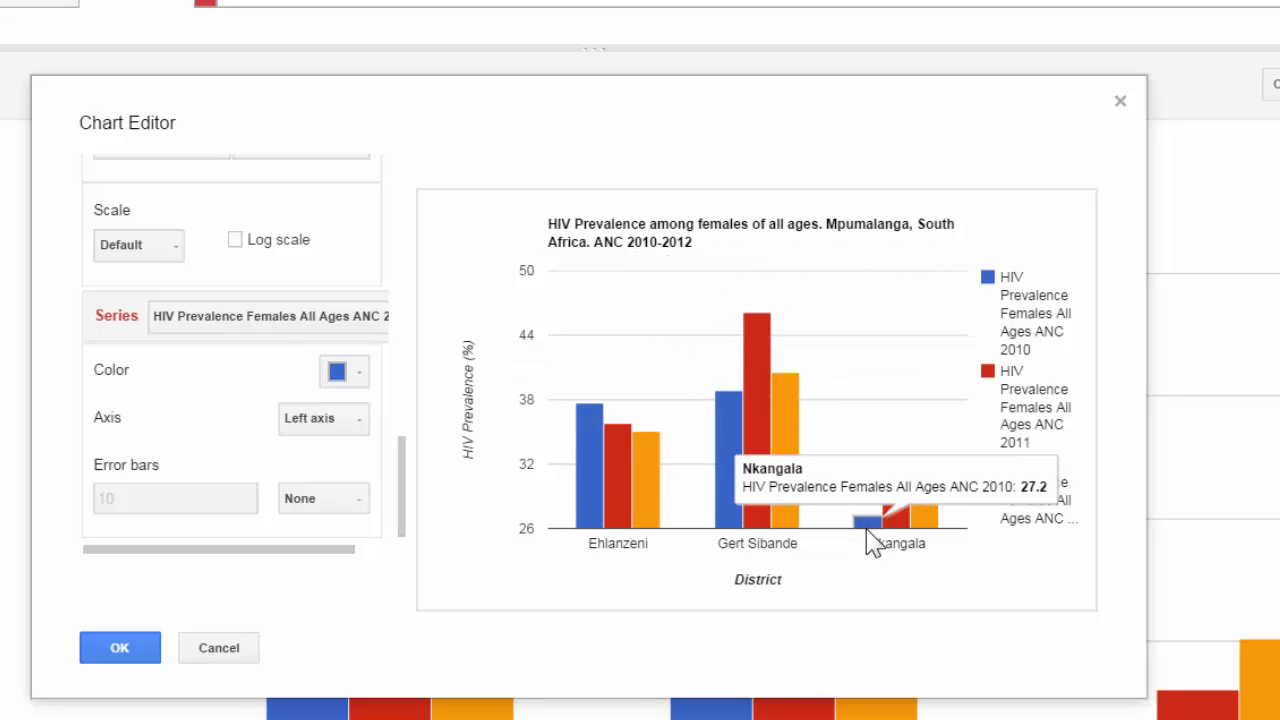
{"action": "left_click", "coordinate": [355, 376]}
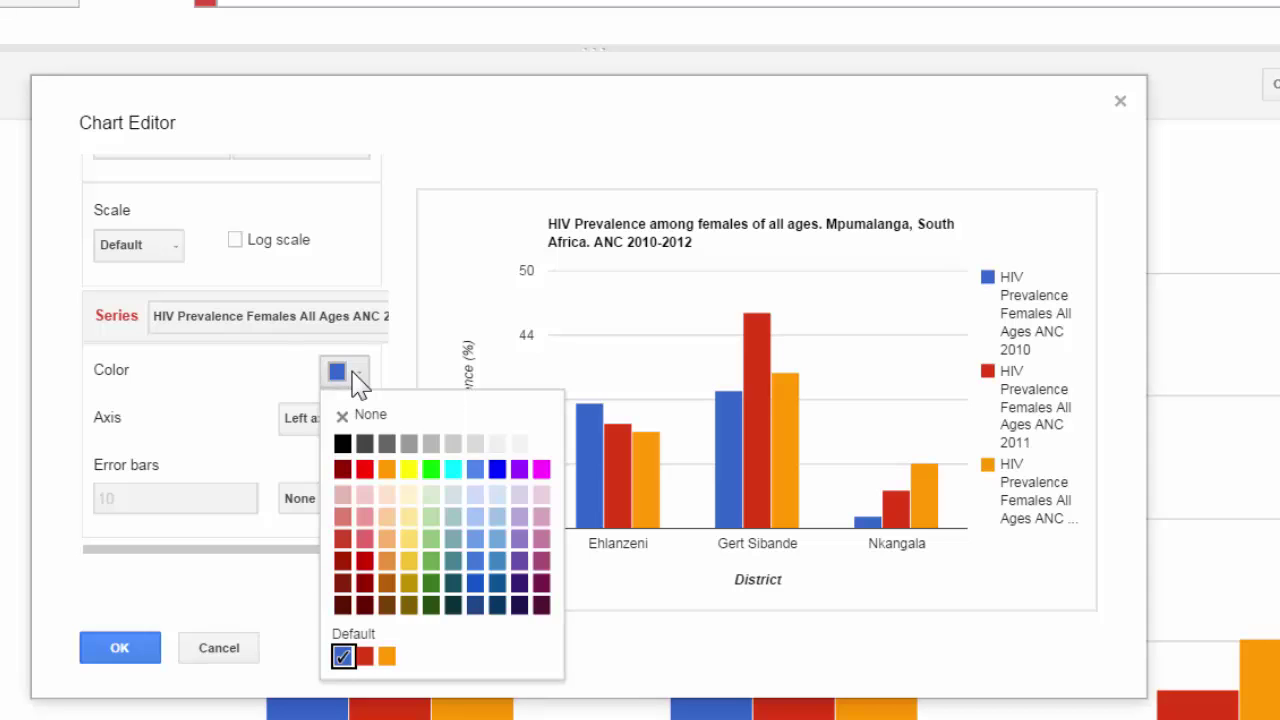
{"action": "left_click", "coordinate": [431, 470]}
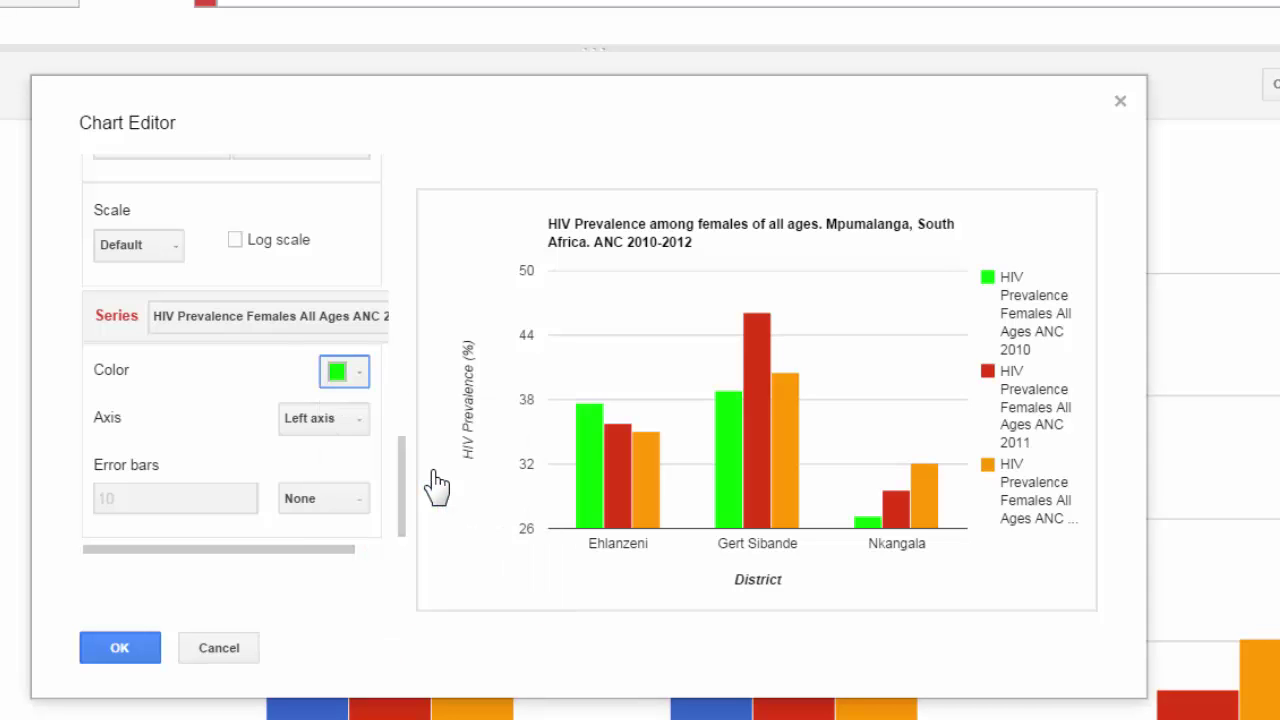
{"action": "left_click", "coordinate": [357, 380]}
{"action": "left_click", "coordinate": [498, 470]}
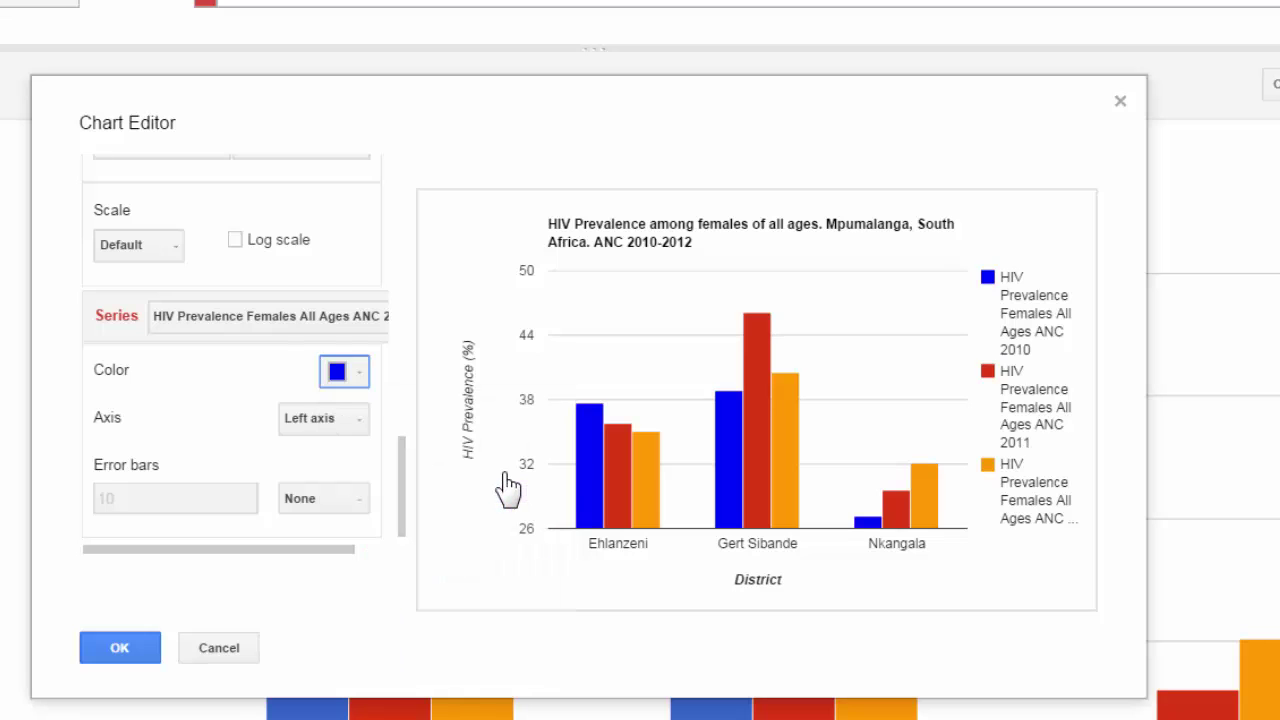
Keep the 2012 series the default orange after trying purple and peach, and apply the edits
{"action": "left_click", "coordinate": [284, 326]}
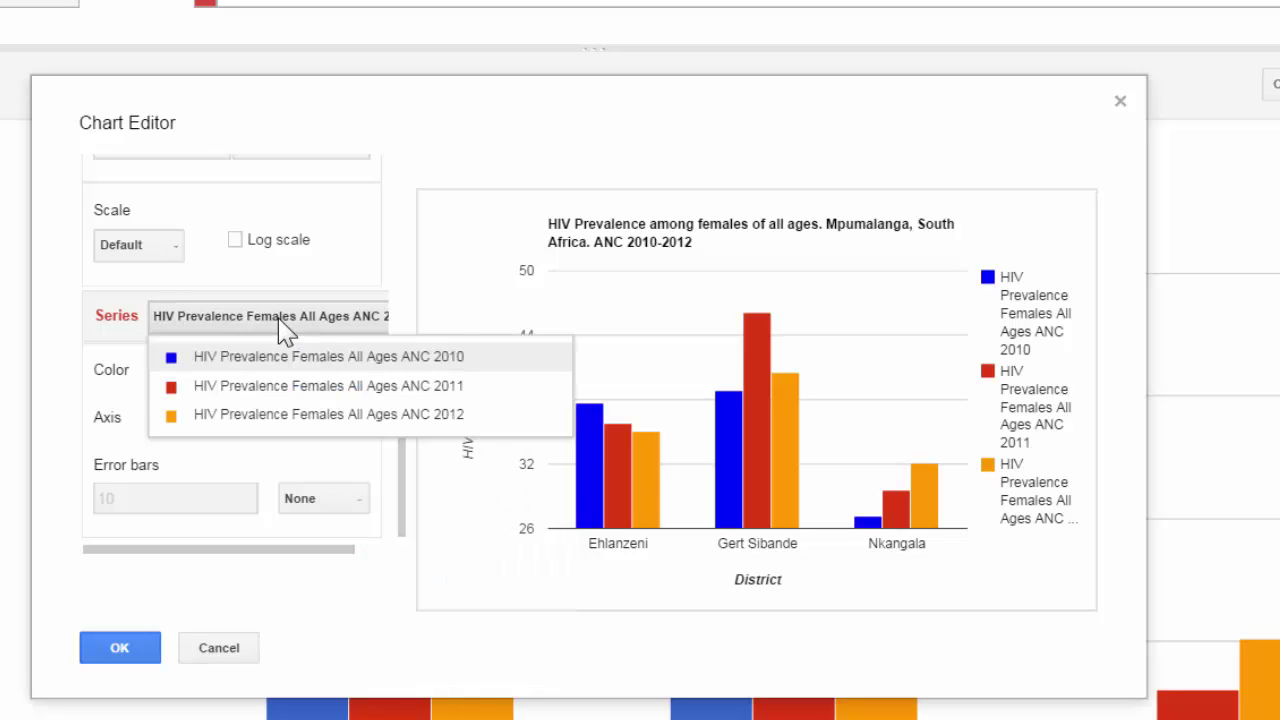
{"action": "left_click", "coordinate": [280, 420]}
{"action": "left_click", "coordinate": [338, 375]}
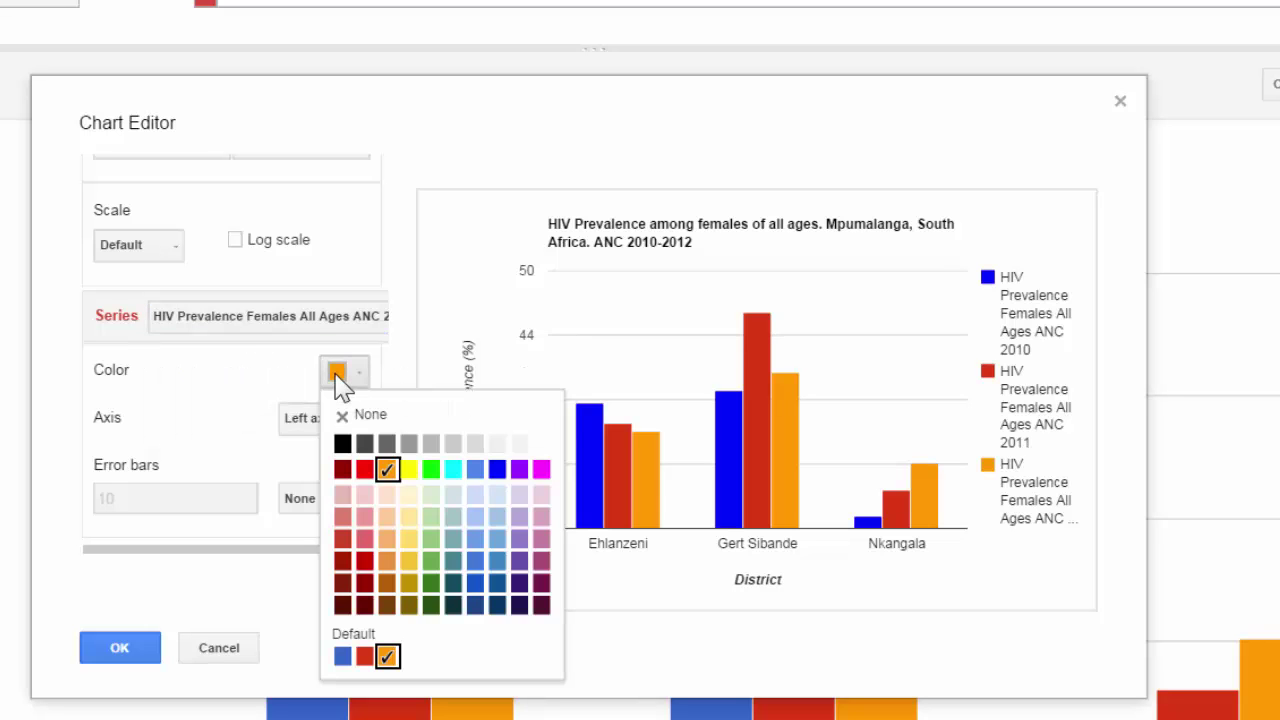
{"action": "left_click", "coordinate": [518, 469]}
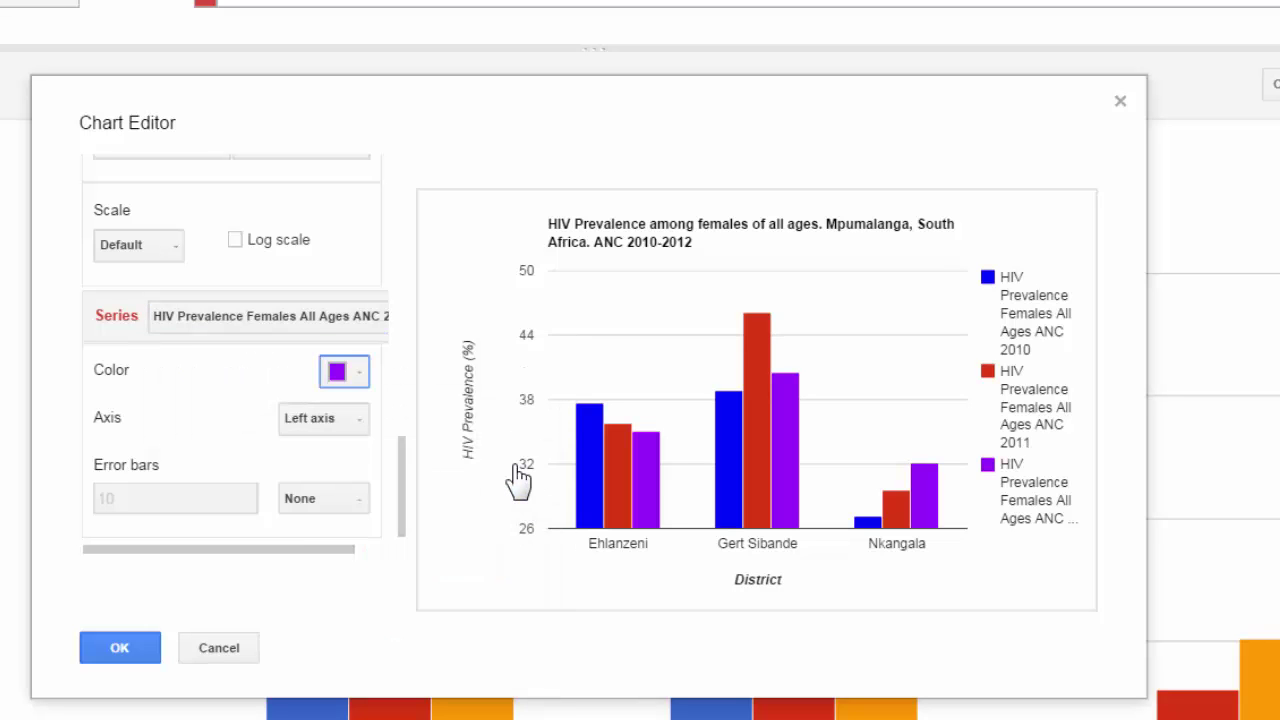
{"action": "left_click", "coordinate": [345, 372]}
{"action": "left_click", "coordinate": [387, 516]}
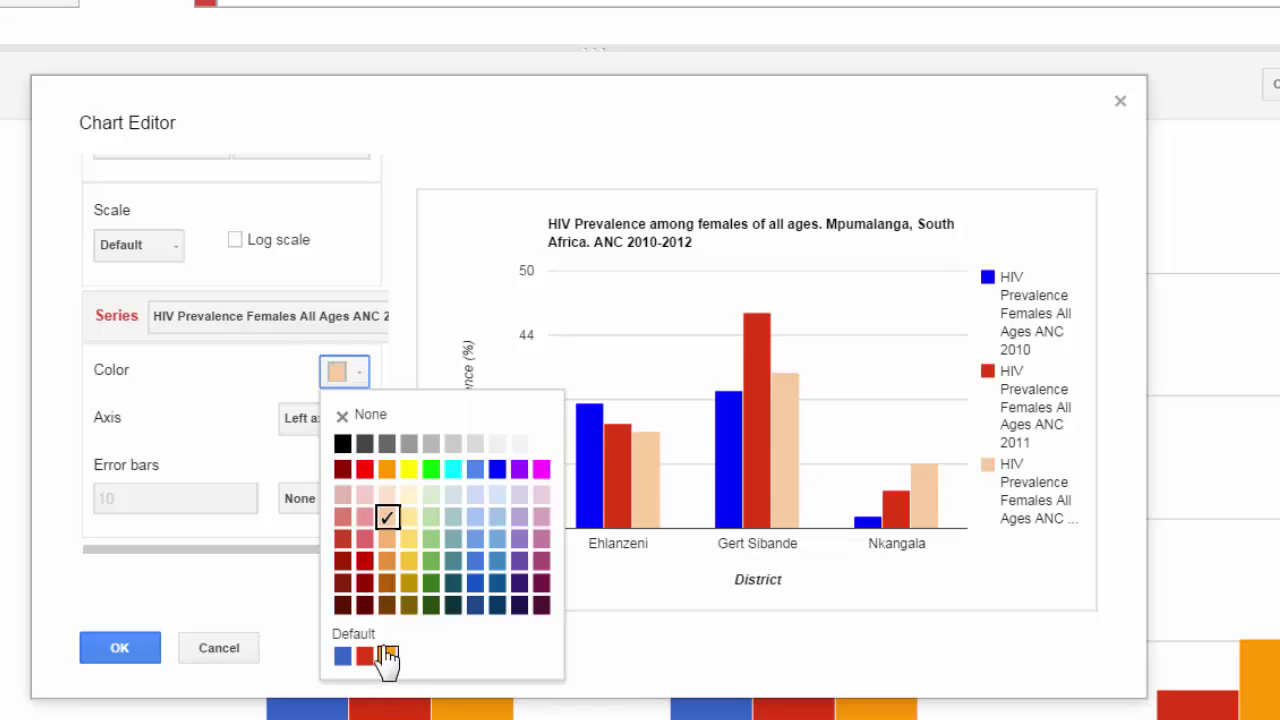
{"action": "left_click", "coordinate": [387, 656]}
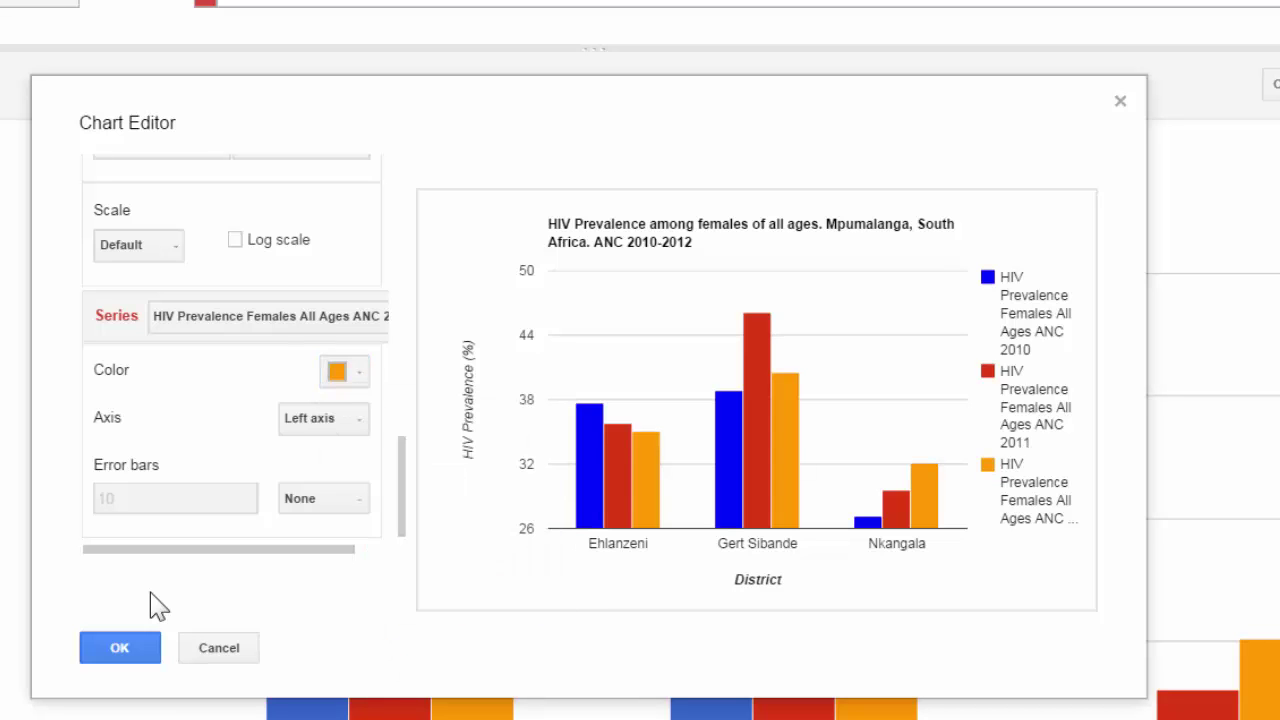
{"action": "left_click", "coordinate": [130, 650]}
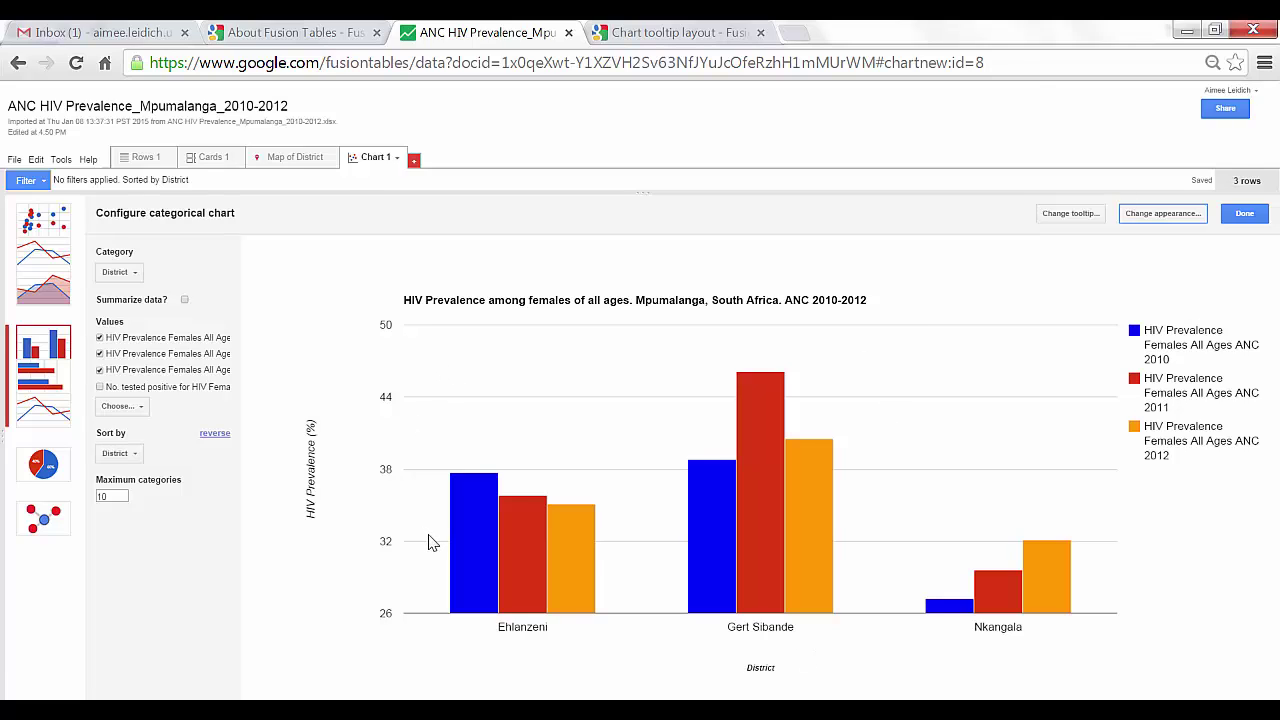
{"action": "mouse_move", "coordinate": [480, 552]}
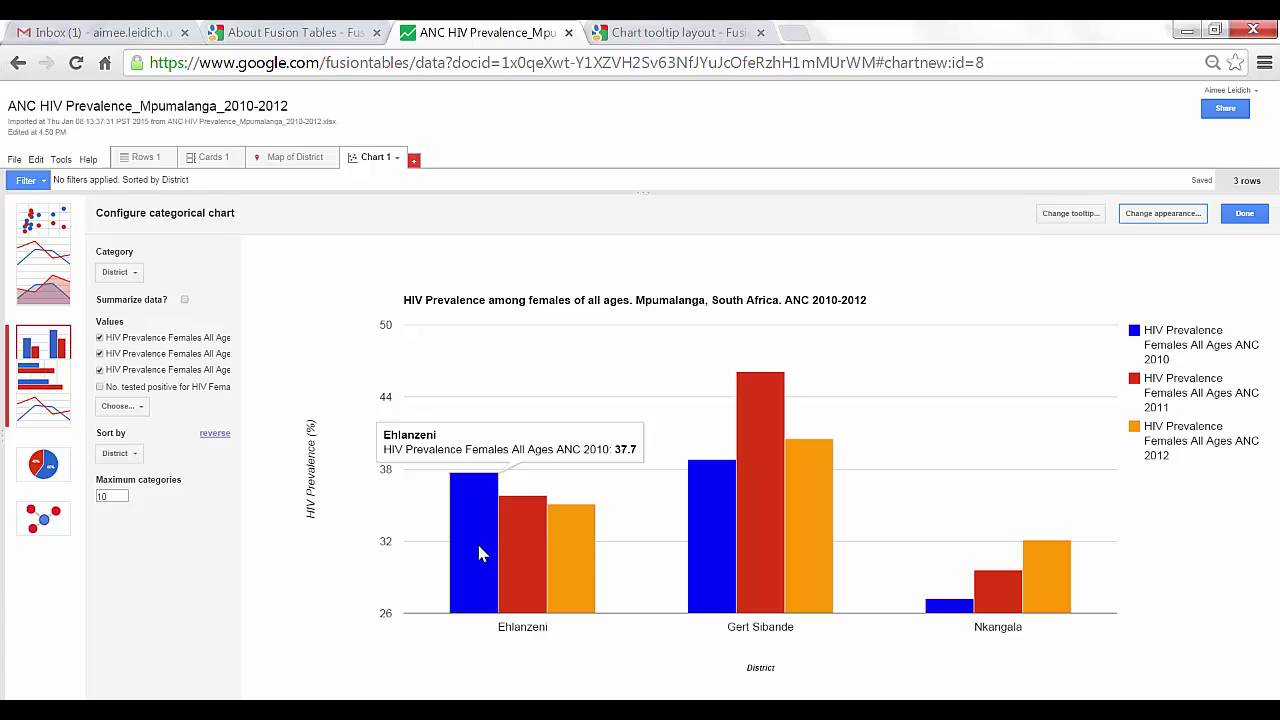